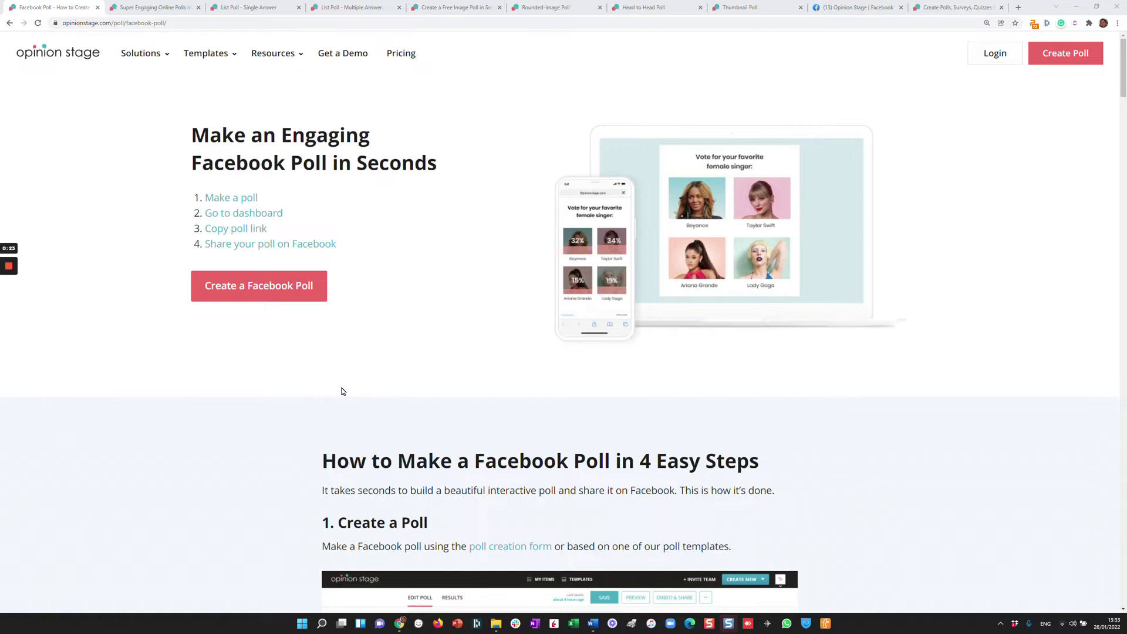
# Step: Vote for Cappuccino with lots of foam in the single-answer coffee list poll
pyautogui.click(147, 7)
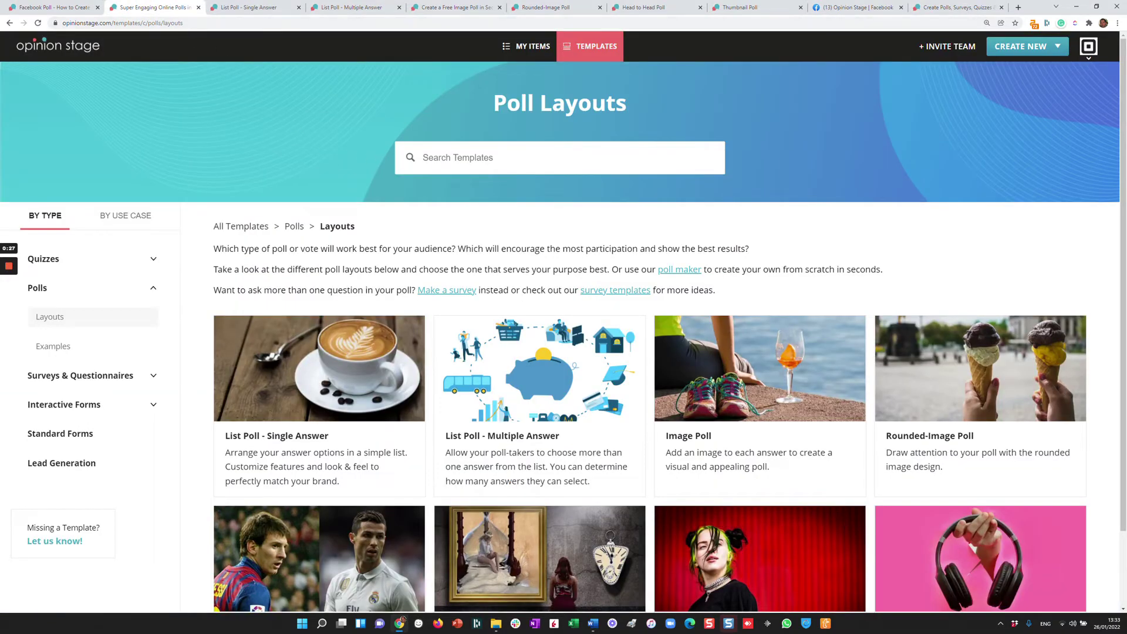
pyautogui.moveTo(1013, 59)
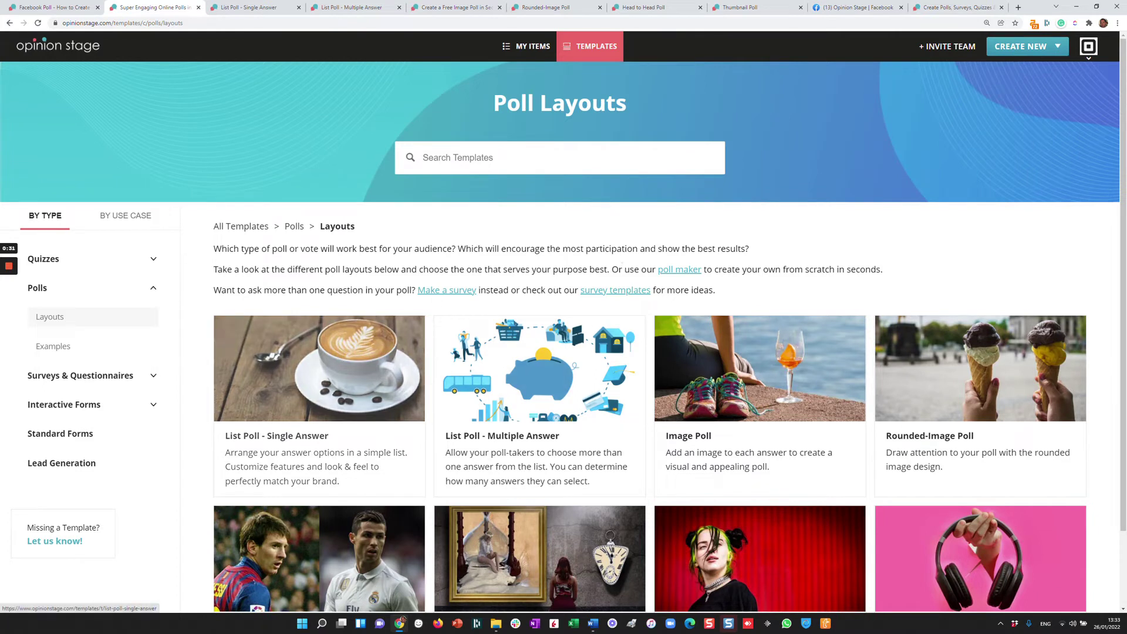
pyautogui.click(249, 8)
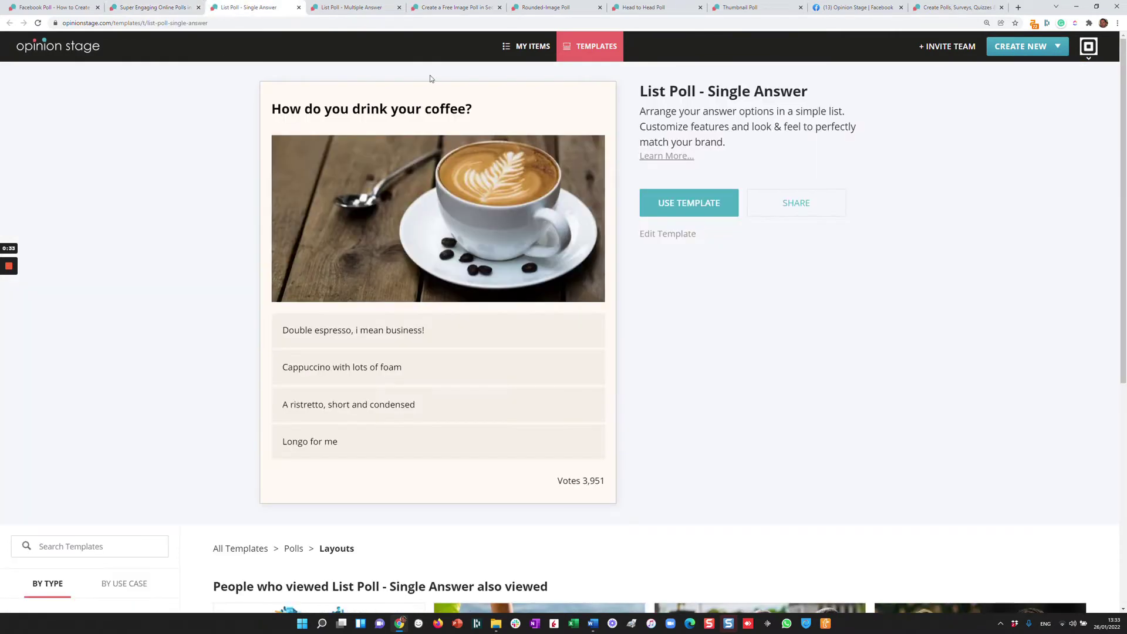
pyautogui.click(405, 368)
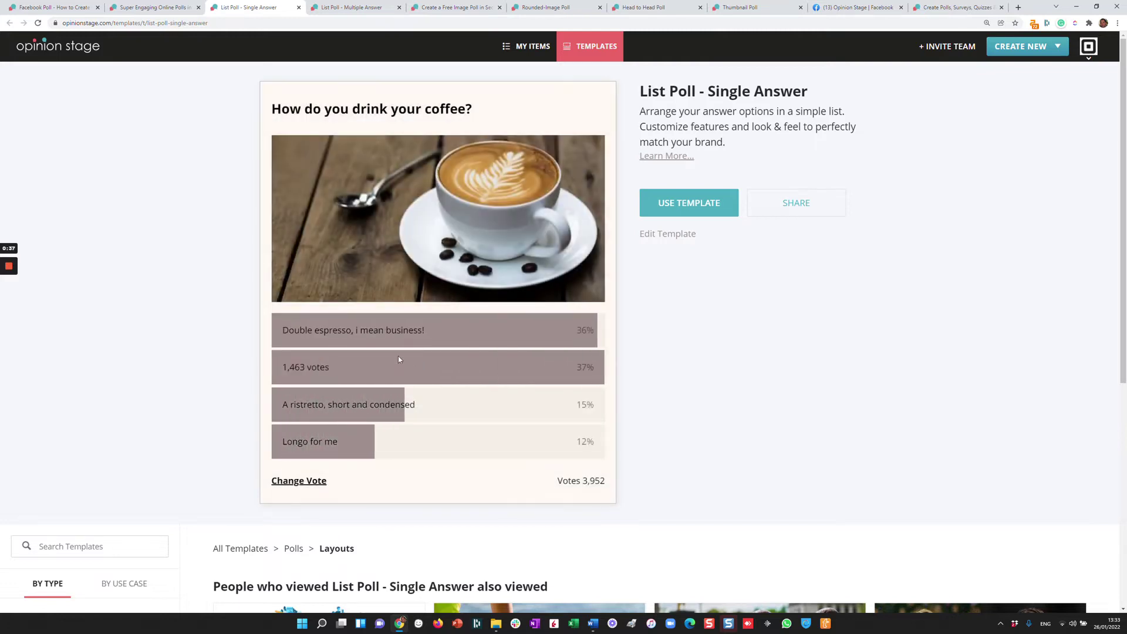
# Step: Vote for Mortgage and Wedding in the multiple-answer expenses list poll
pyautogui.click(371, 8)
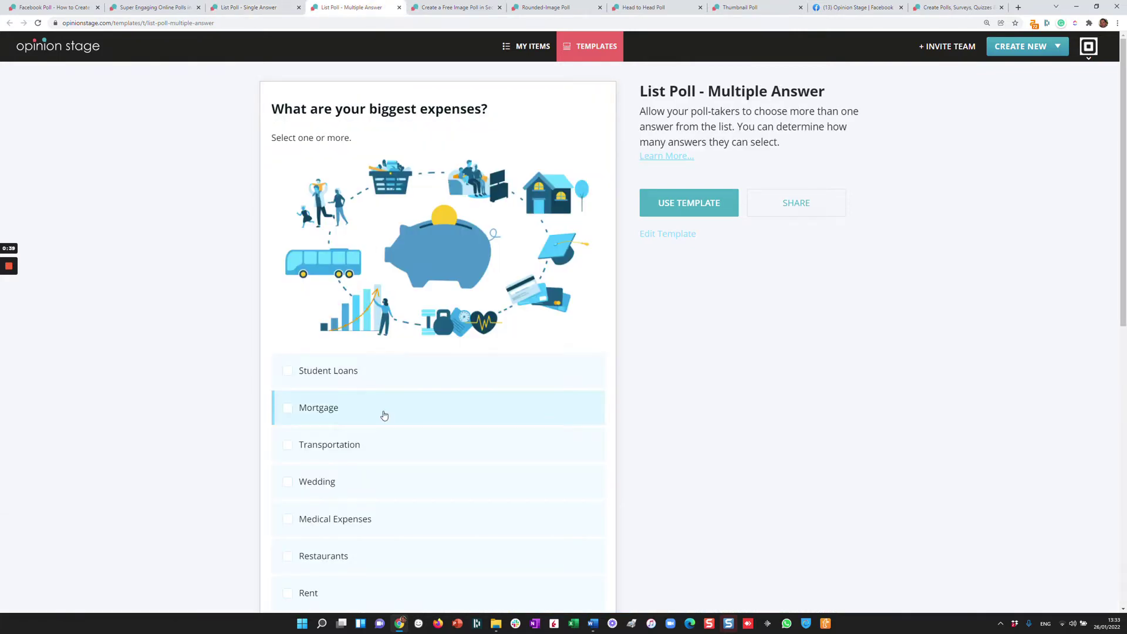
pyautogui.click(383, 411)
pyautogui.click(353, 490)
pyautogui.scroll(-5, 389, 368)
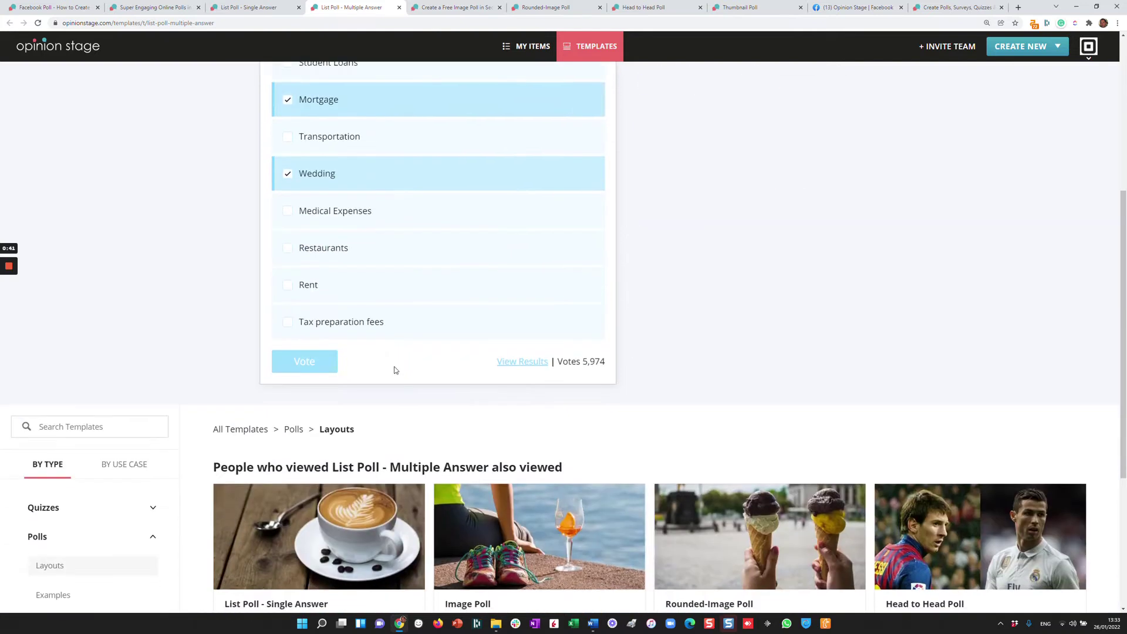
pyautogui.click(322, 361)
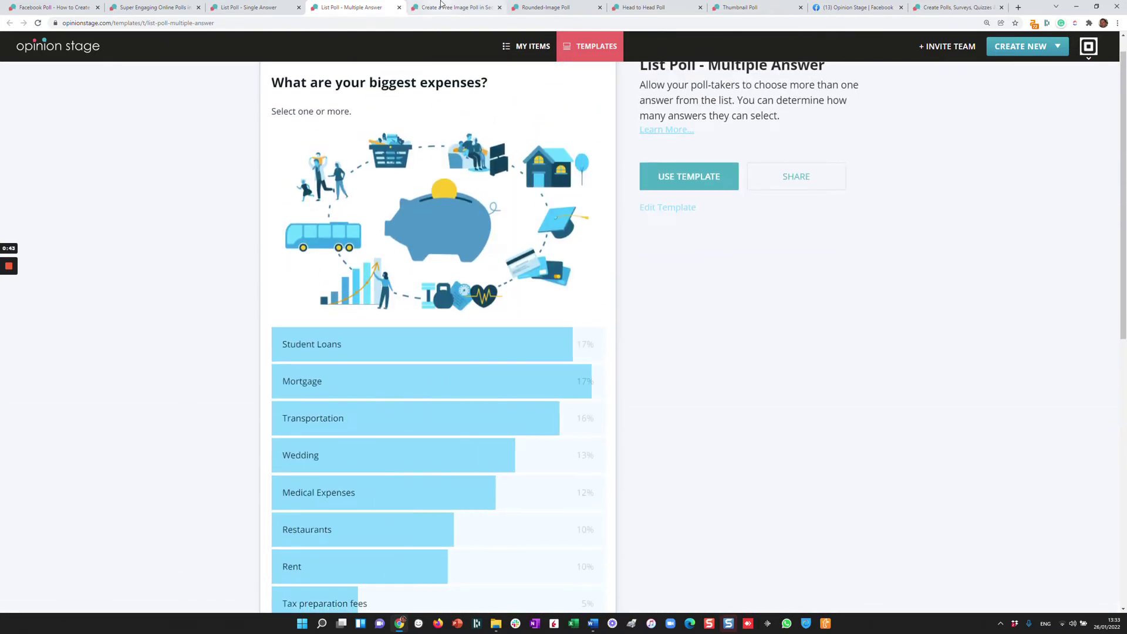
pyautogui.click(446, 8)
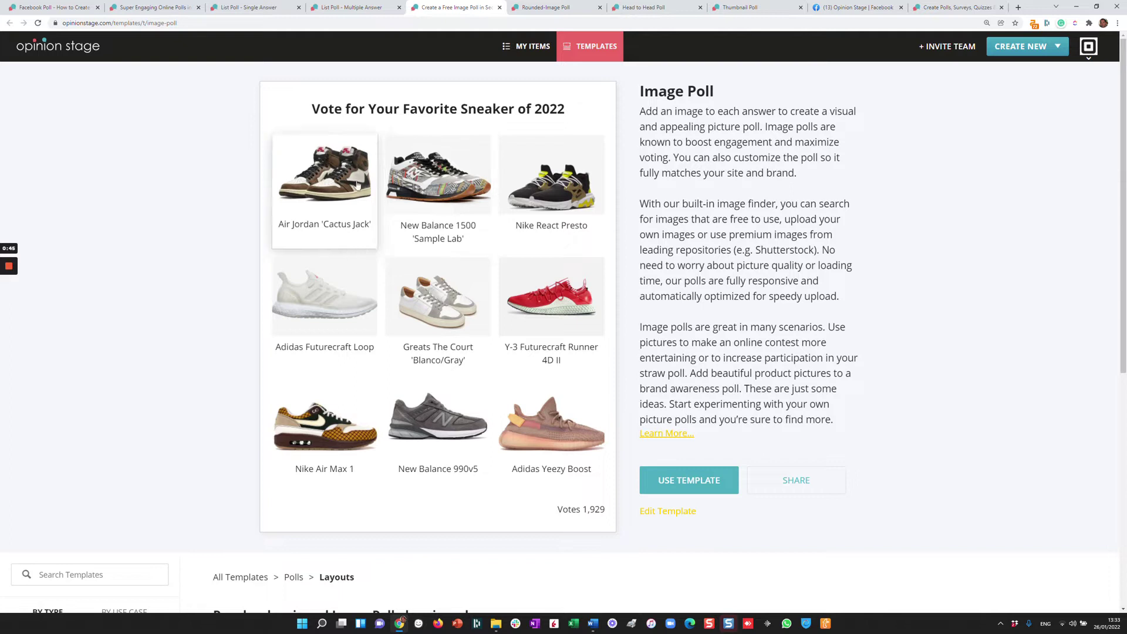
# Step: Vote for the Greats The Court sneaker, Grape sherbet and the left-hand football player
pyautogui.click(432, 304)
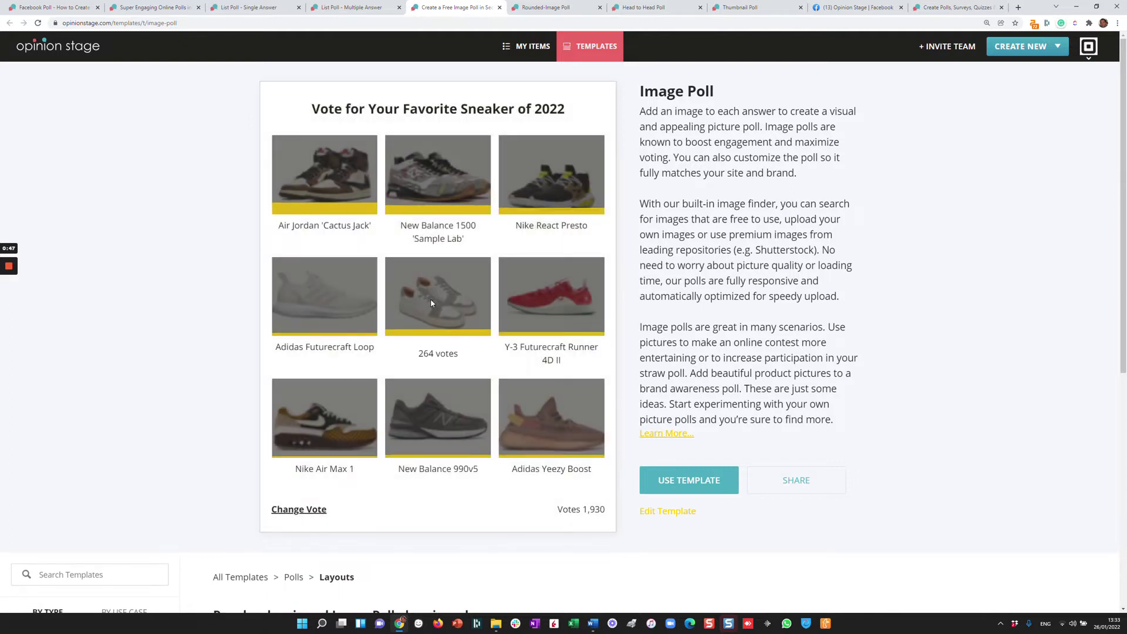
pyautogui.click(534, 7)
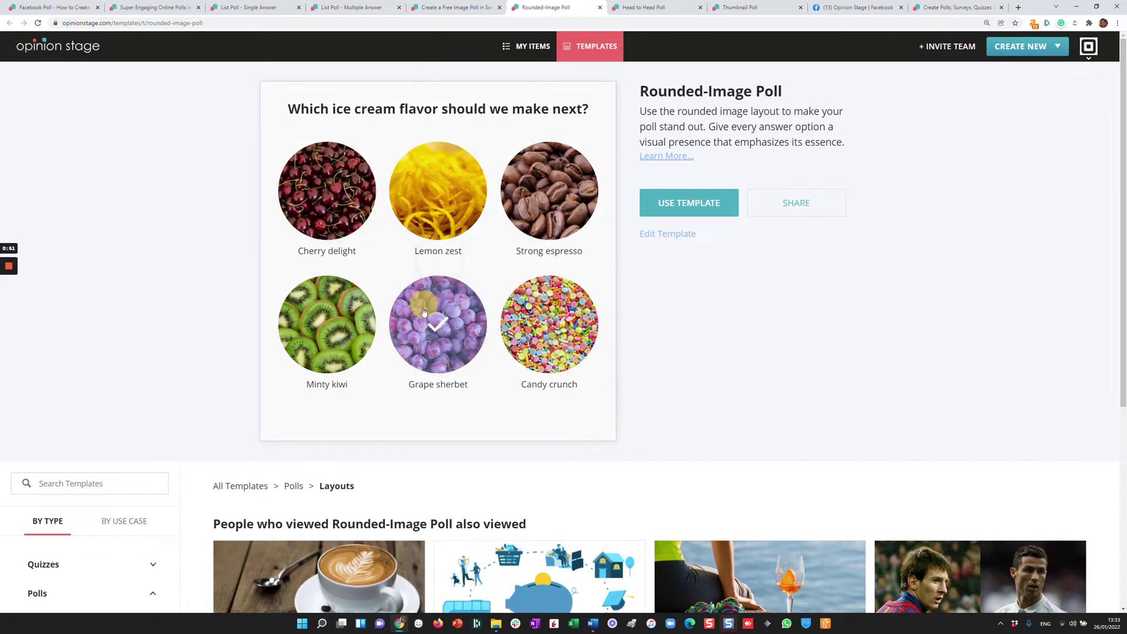
pyautogui.click(438, 324)
pyautogui.click(648, 8)
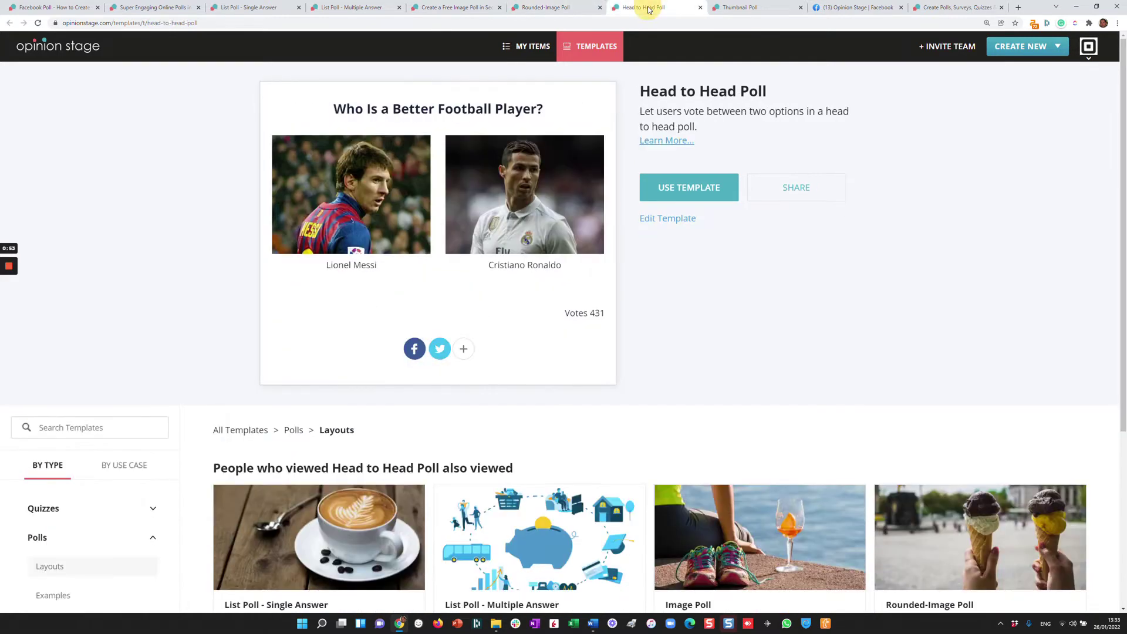
pyautogui.click(374, 187)
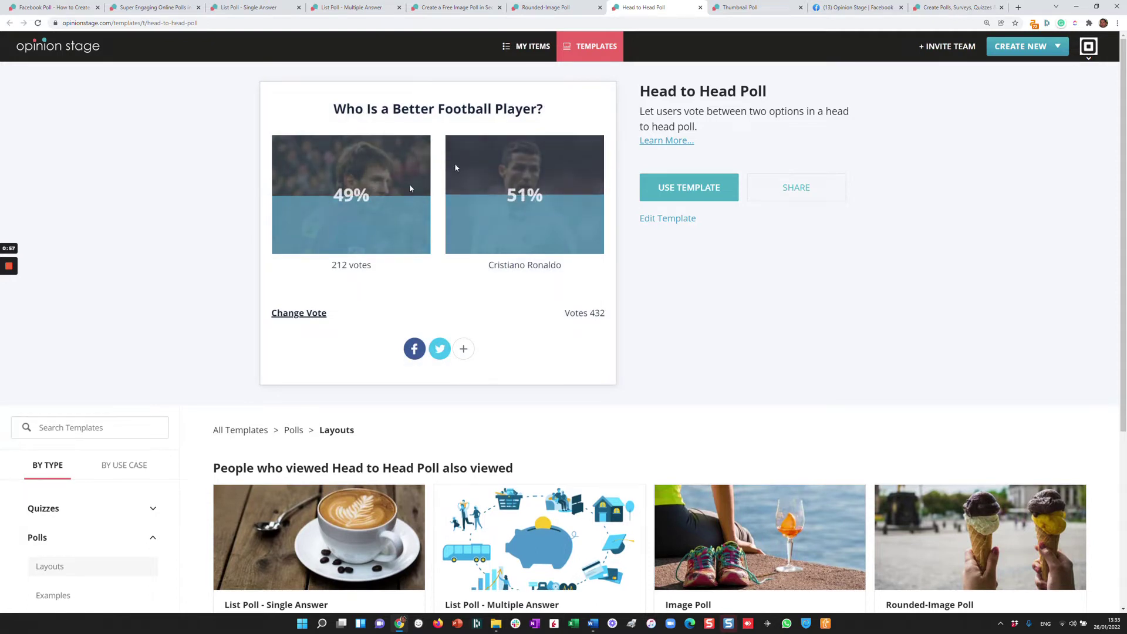
# Step: Vote for Vatican Museums, Vatican City in the thumbnail art-museum poll
pyautogui.click(731, 12)
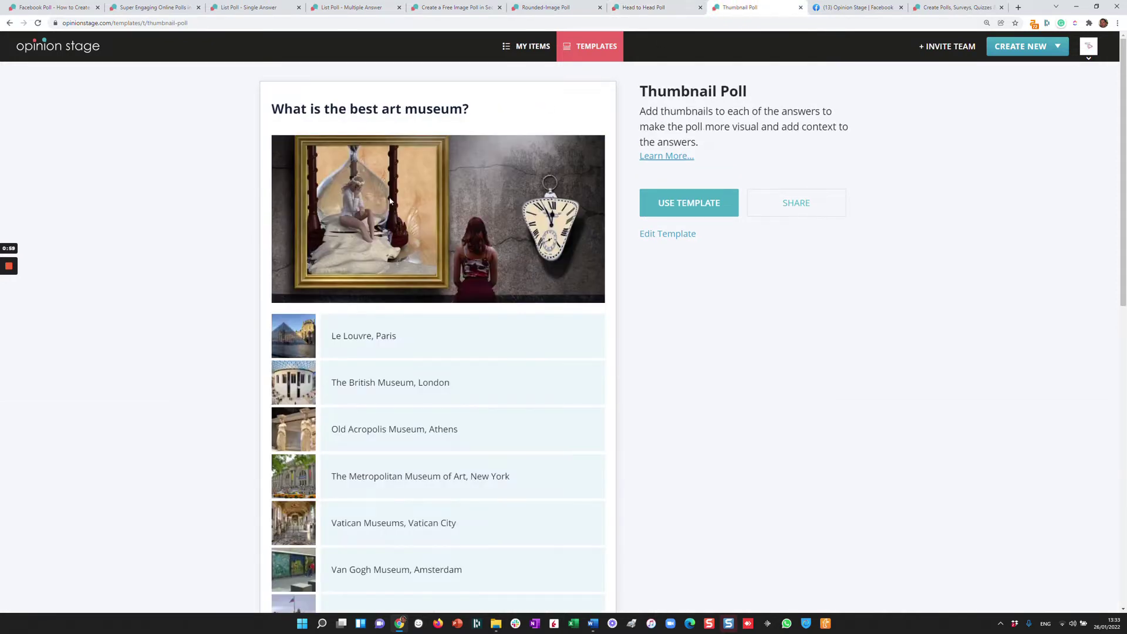
pyautogui.scroll(-5, 403, 234)
pyautogui.click(399, 242)
pyautogui.scroll(5, 440, 229)
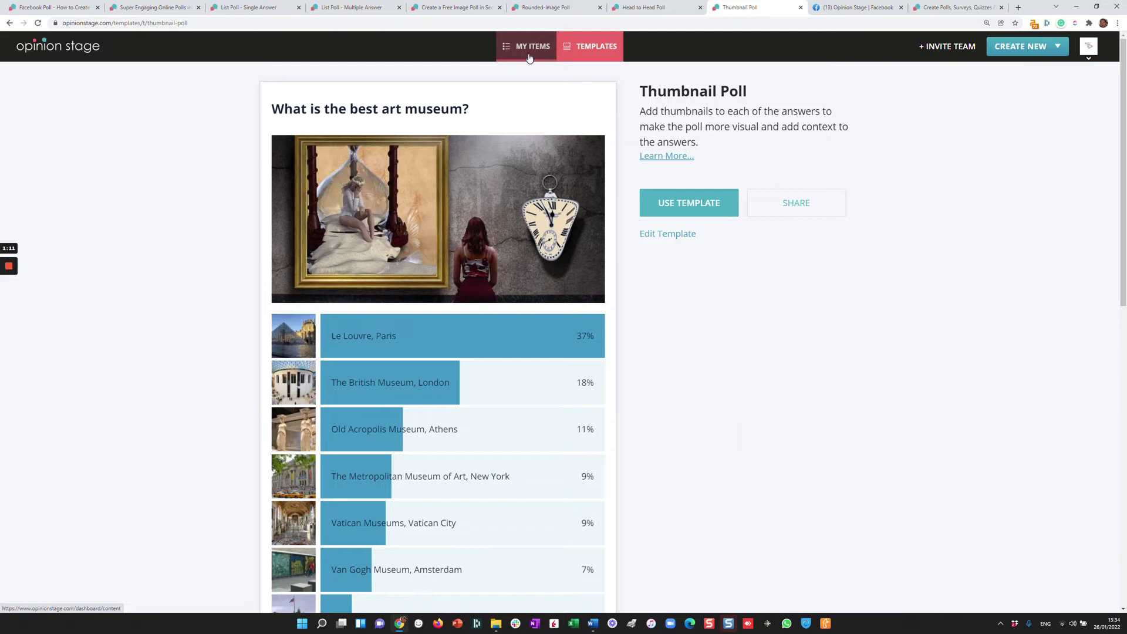
# Step: Create a new poll asking 'What is your favorite Italian Food?'
pyautogui.click(1021, 54)
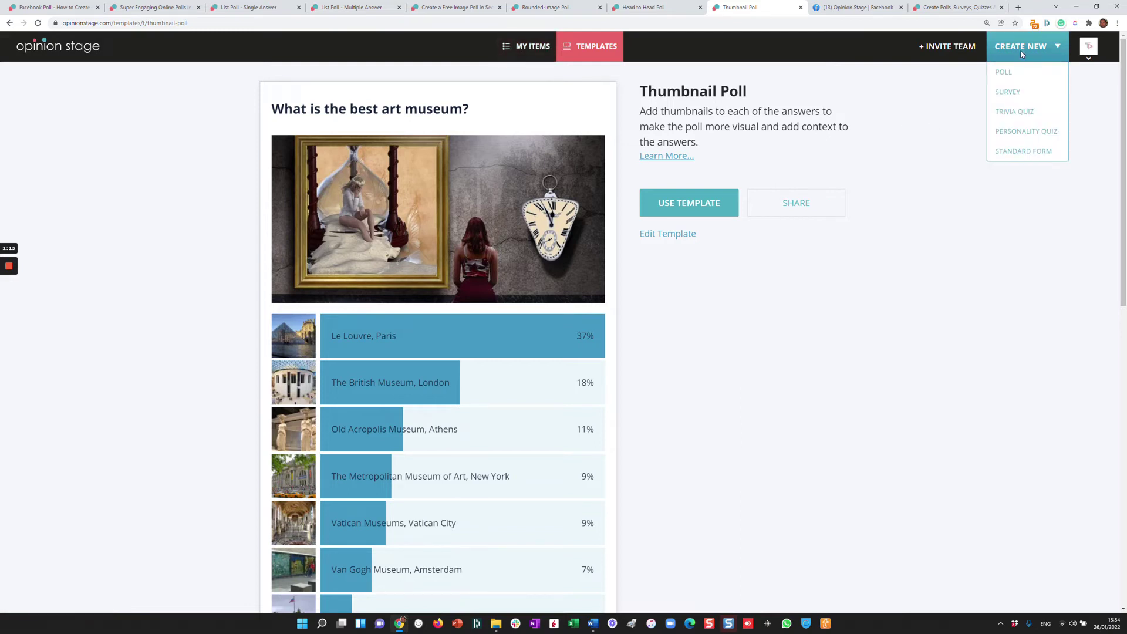
pyautogui.click(1005, 72)
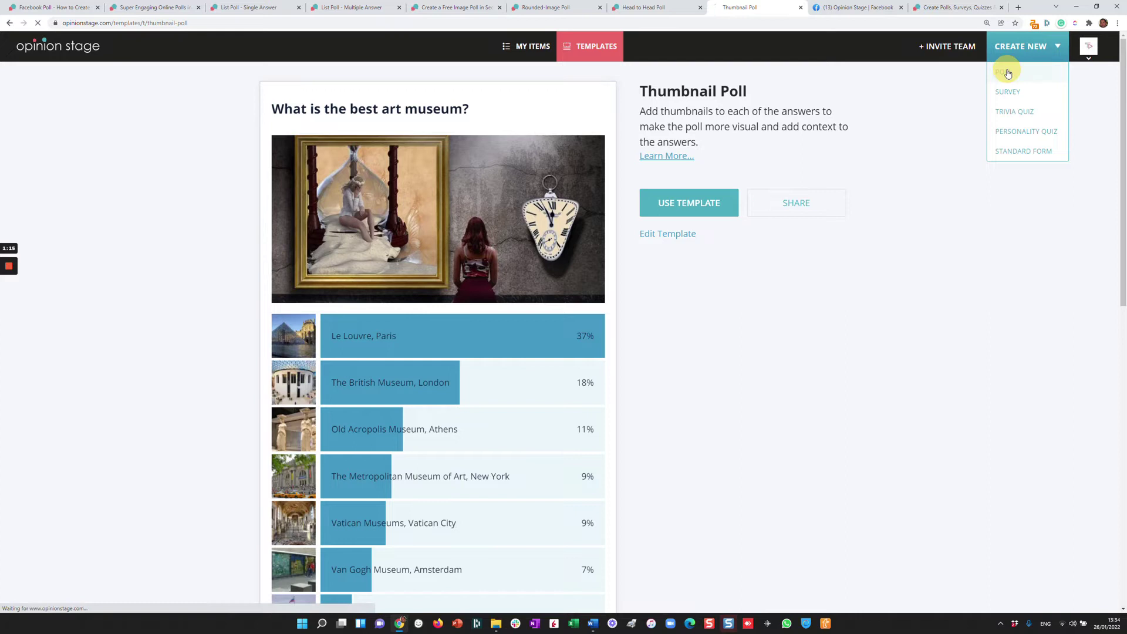
pyautogui.click(367, 154)
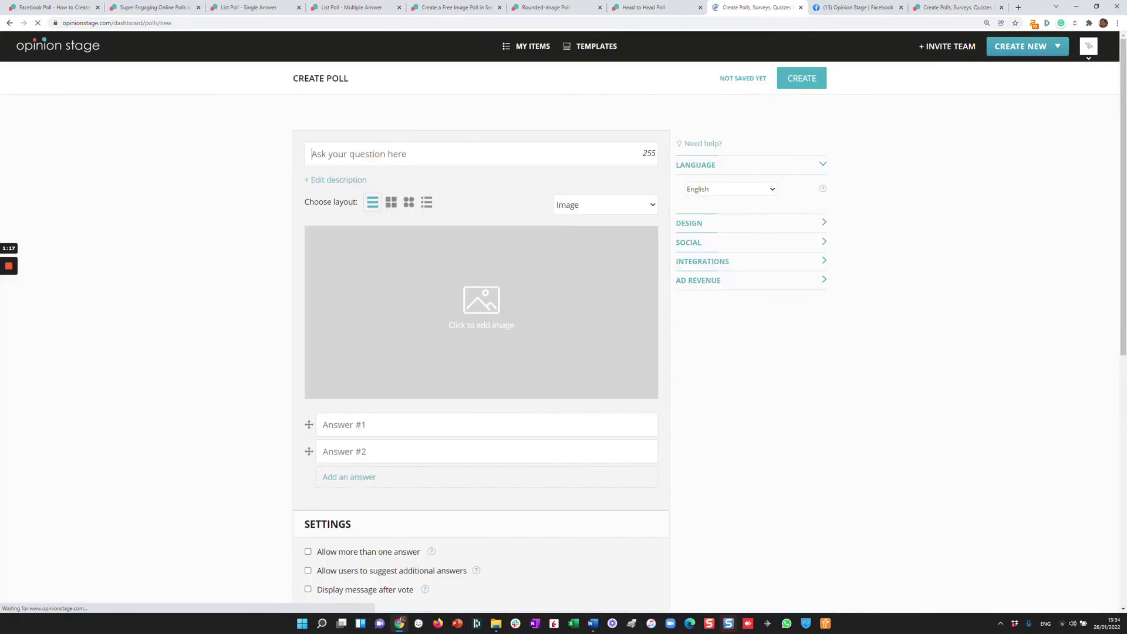
pyautogui.write('What is your fav')
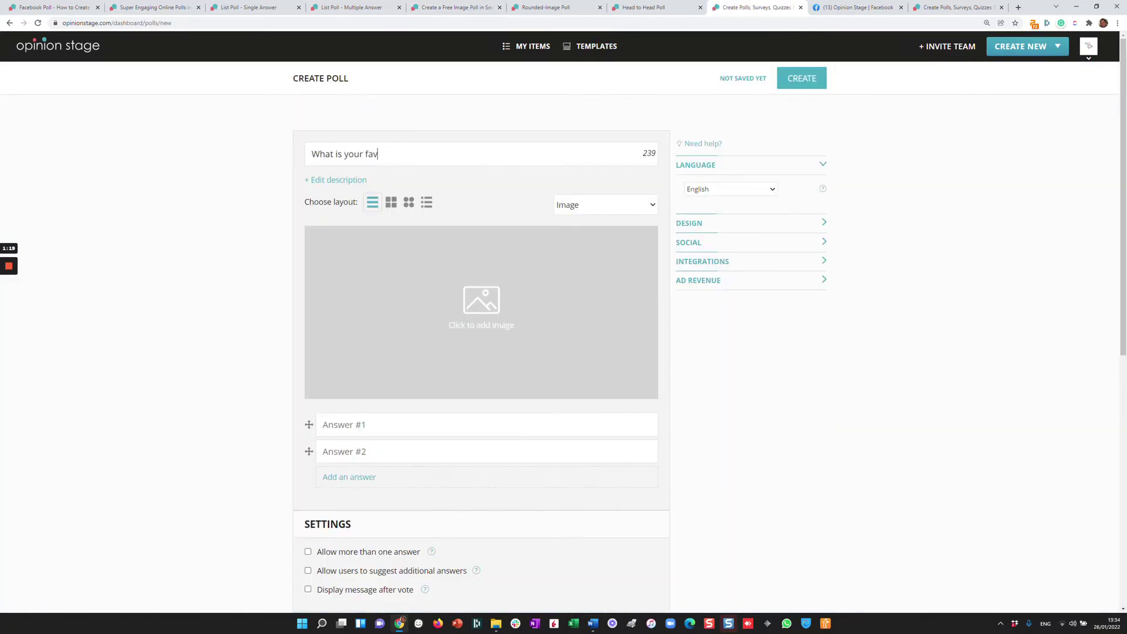
pyautogui.write('orite Italian Food?')
pyautogui.click(485, 310)
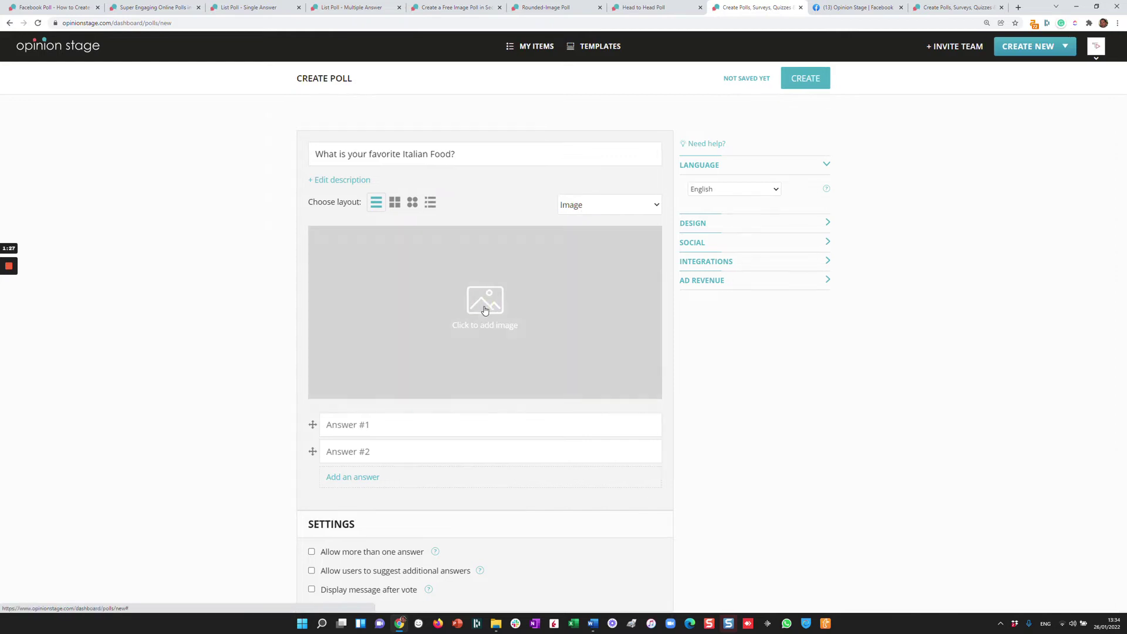
# Step: Search images for 'italian food' and upload the assorted Italian dishes photo uncropped
pyautogui.write('italia')
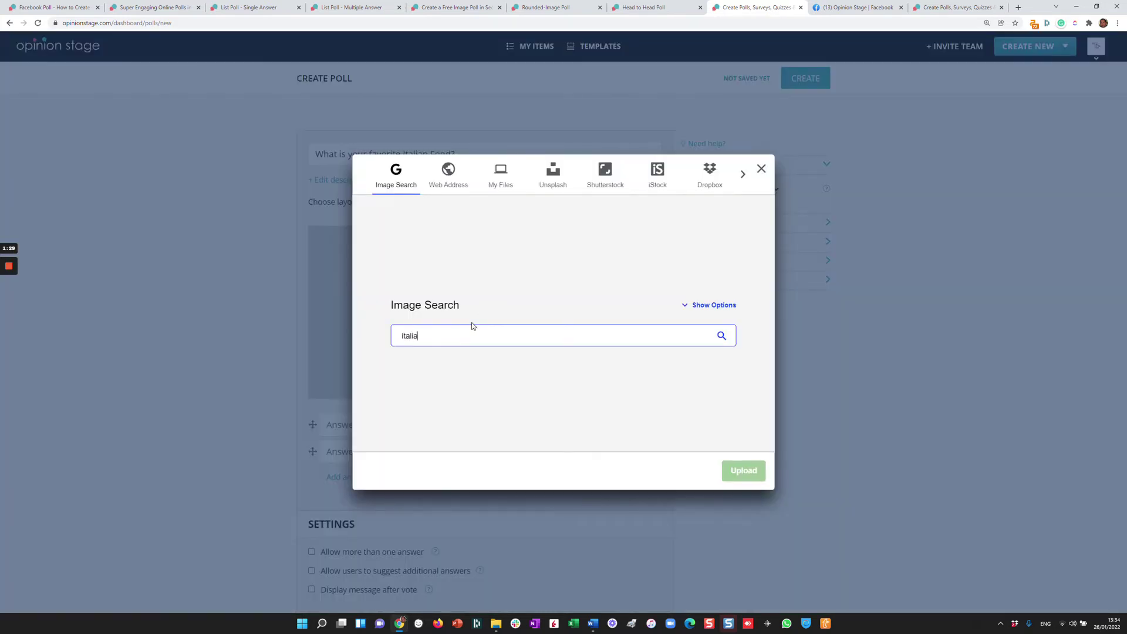
pyautogui.write('n food')
pyautogui.press('Return')
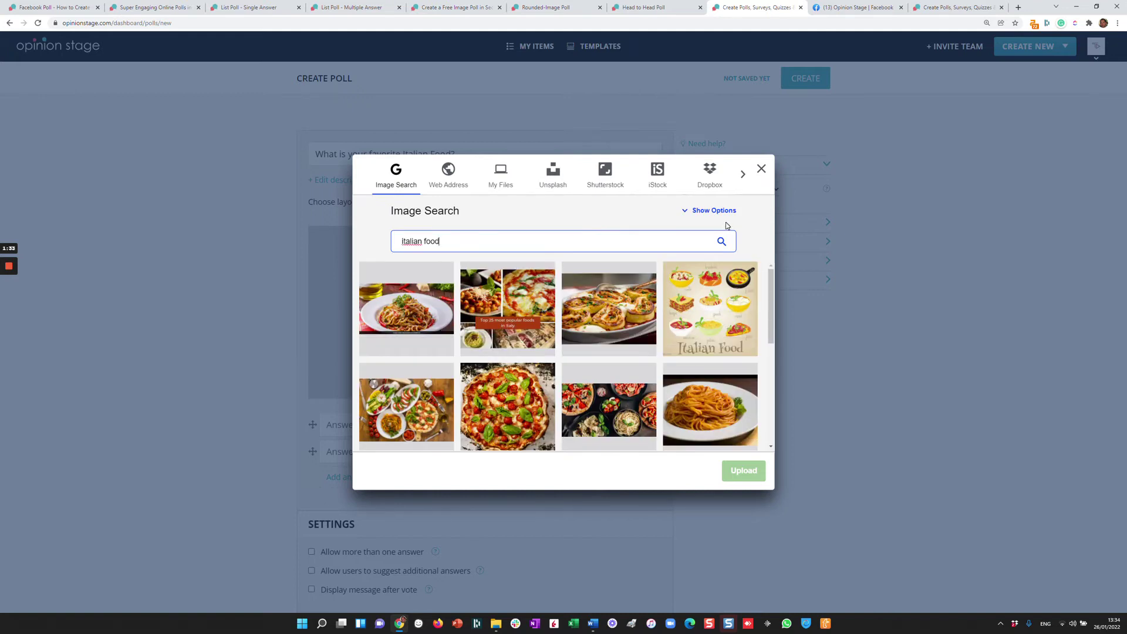
pyautogui.click(615, 402)
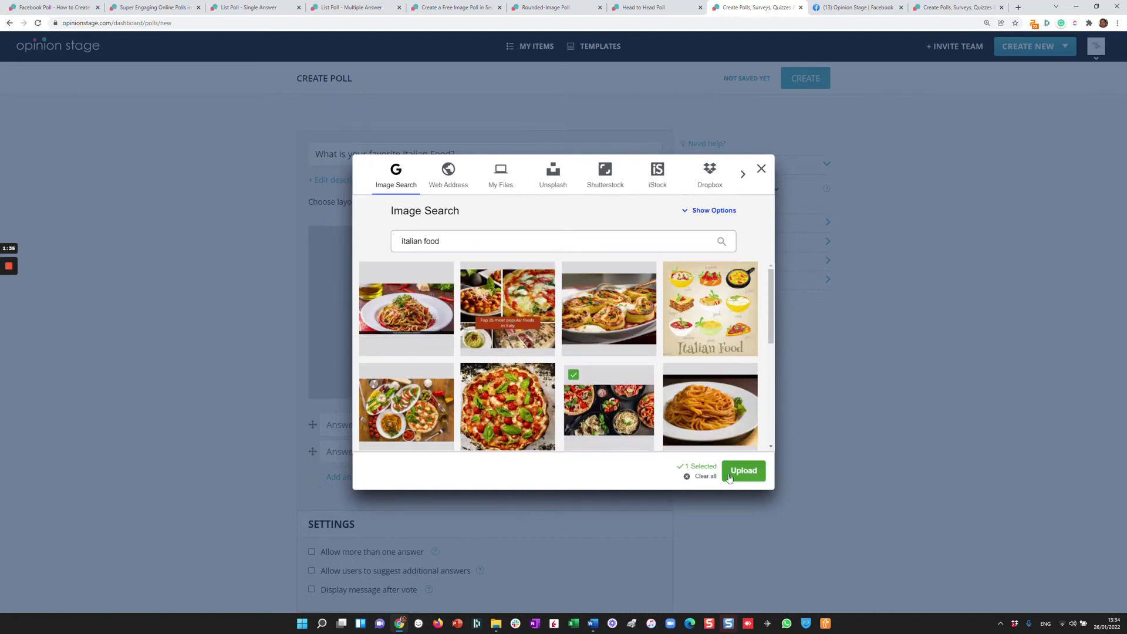
pyautogui.click(732, 471)
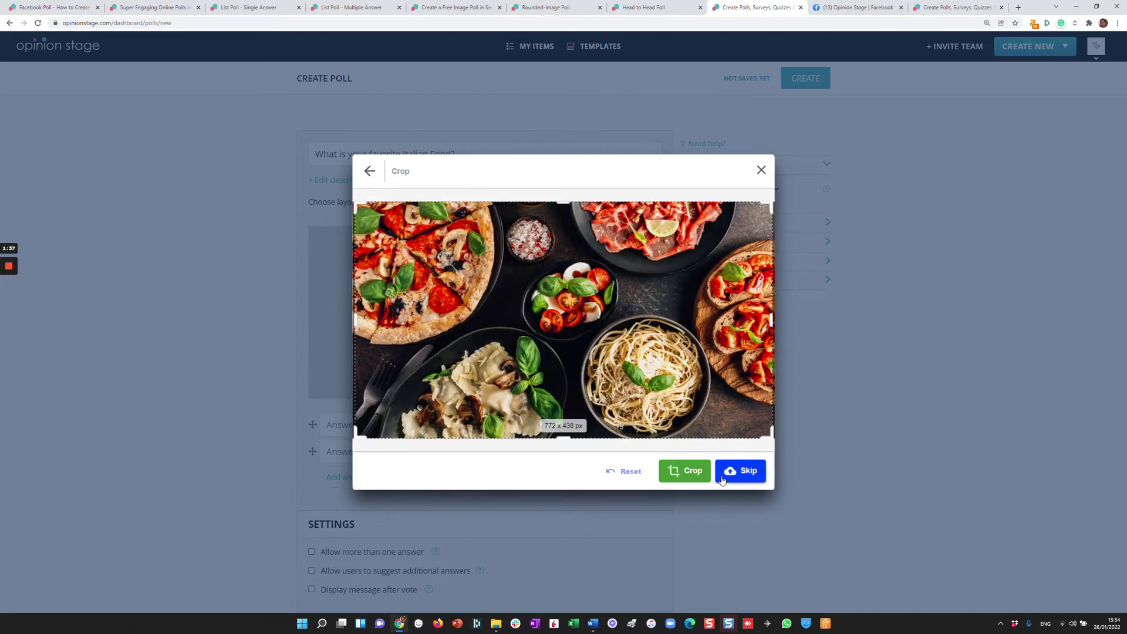
pyautogui.click(693, 471)
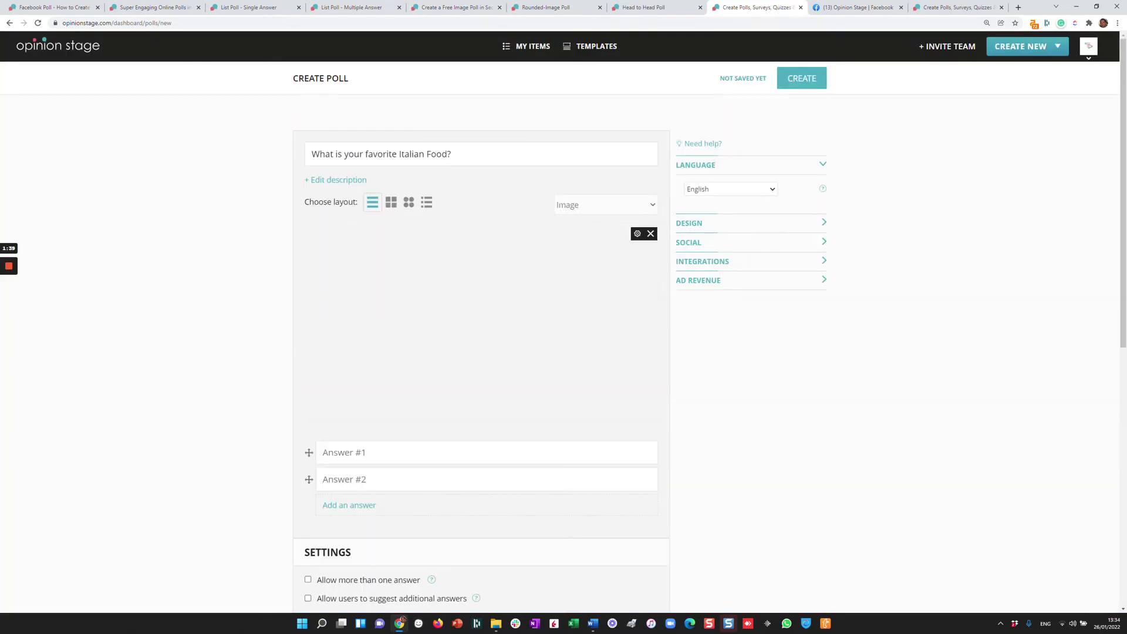
# Step: Enter the answers Pizza, Pasta, Salad and Other, then create the poll
pyautogui.click(364, 455)
pyautogui.write('Pizz')
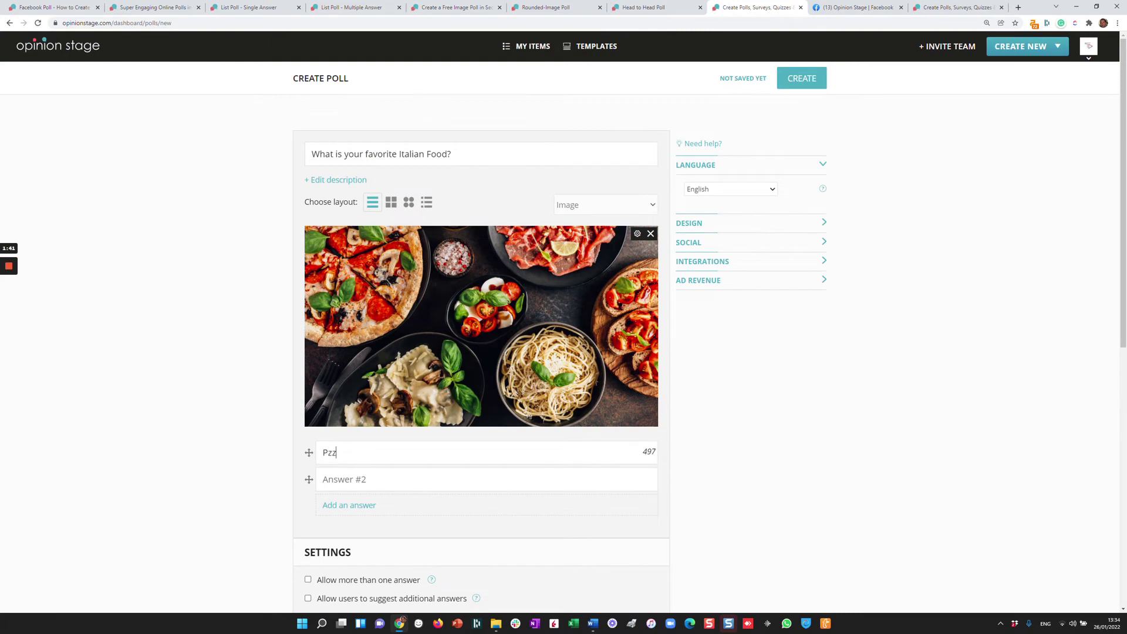
pyautogui.press('BackSpace')
pyautogui.press('BackSpace')
pyautogui.press('BackSpace')
pyautogui.write('izza')
pyautogui.click(390, 486)
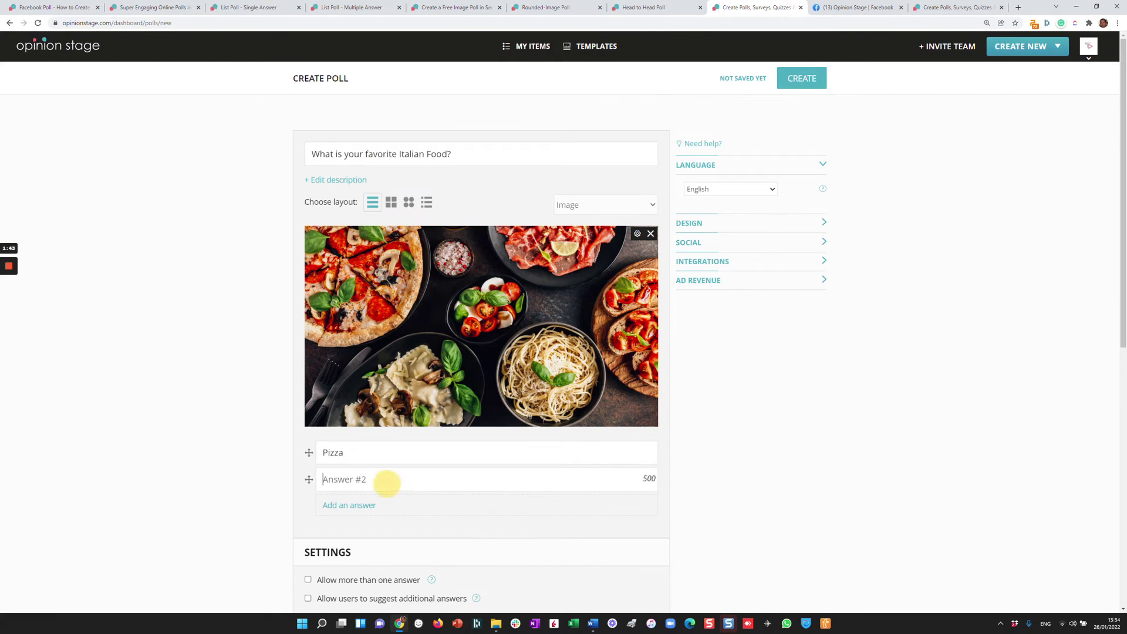
pyautogui.write('Pasta')
pyautogui.click(364, 511)
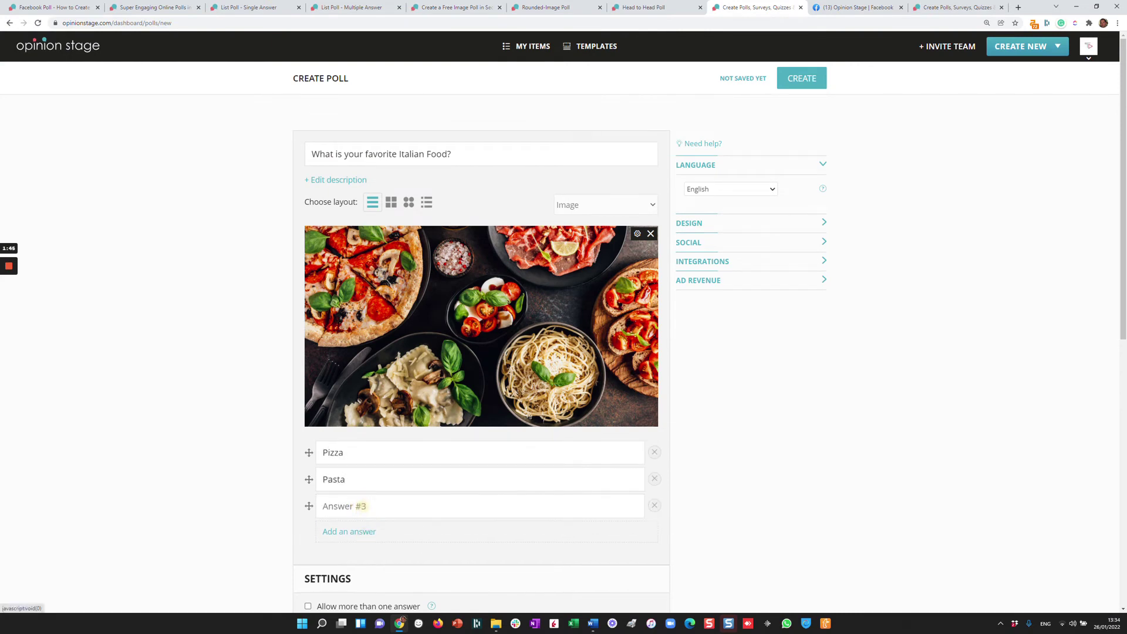
pyautogui.write('Salad')
pyautogui.click(339, 530)
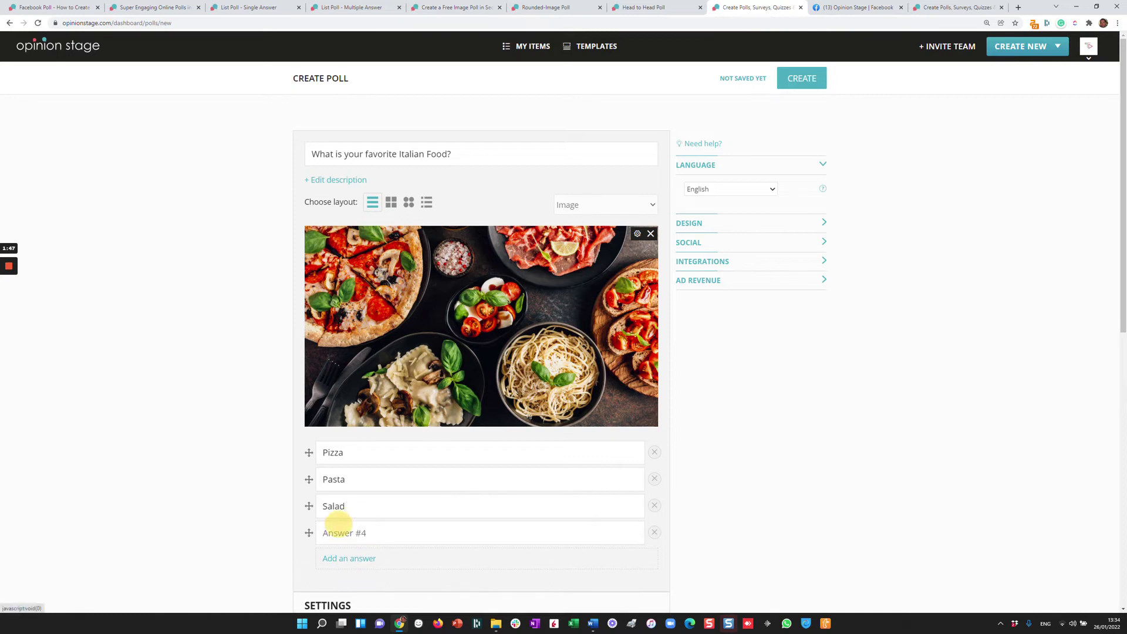
pyautogui.write('Other')
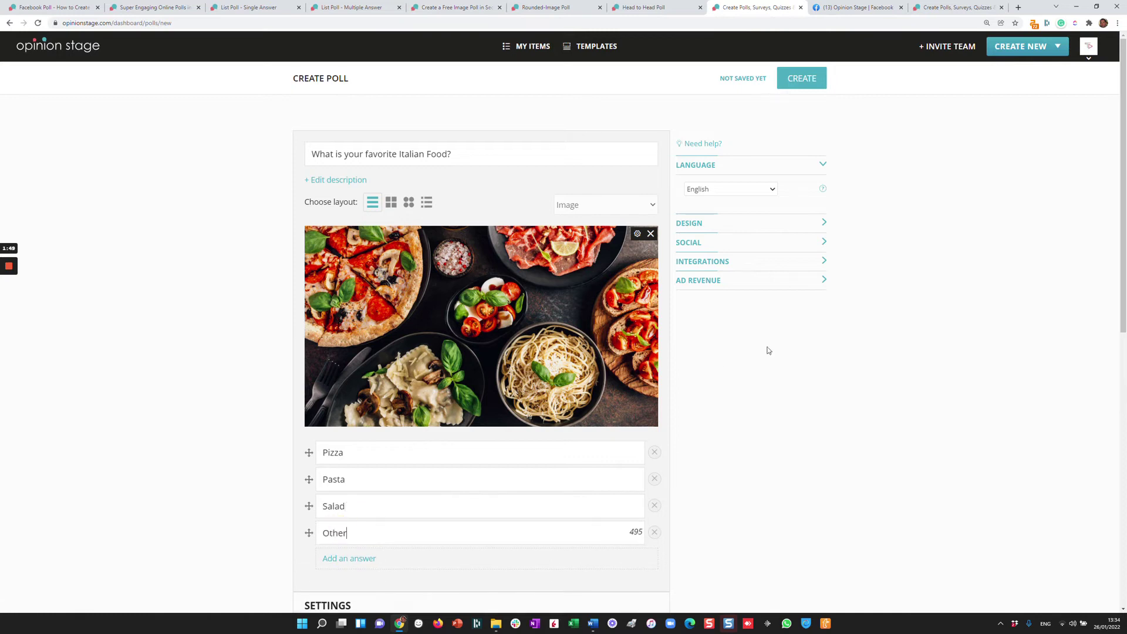
pyautogui.click(811, 88)
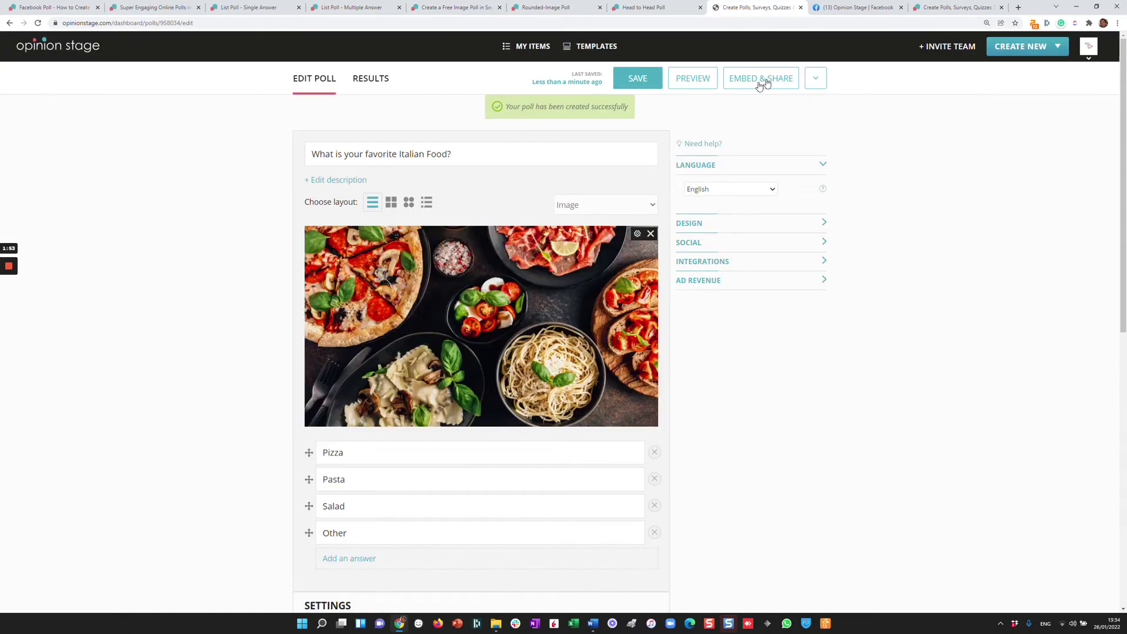
# Step: Preview the poll, cast a test vote for Pasta, and close the preview
pyautogui.click(708, 83)
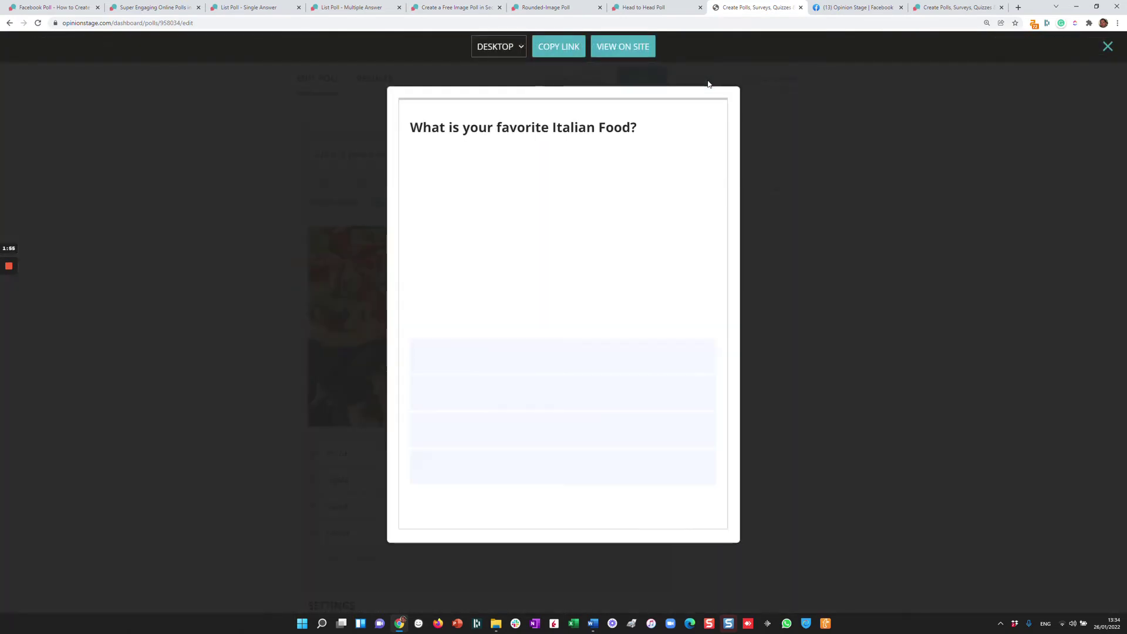
pyautogui.click(531, 395)
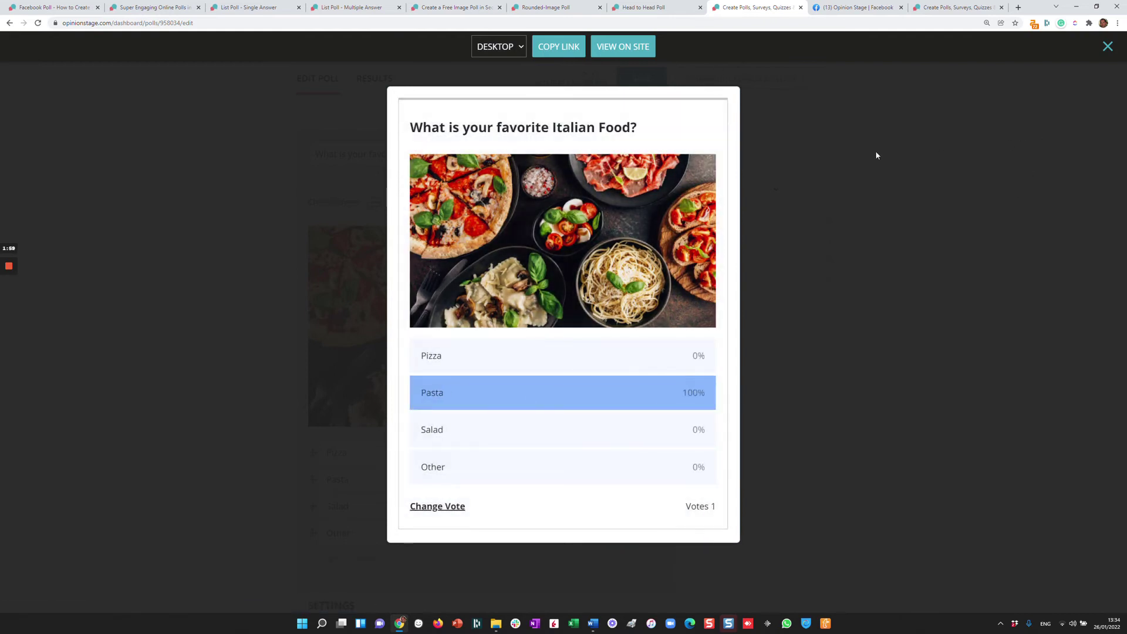
pyautogui.click(874, 152)
pyautogui.scroll(-5, 327, 333)
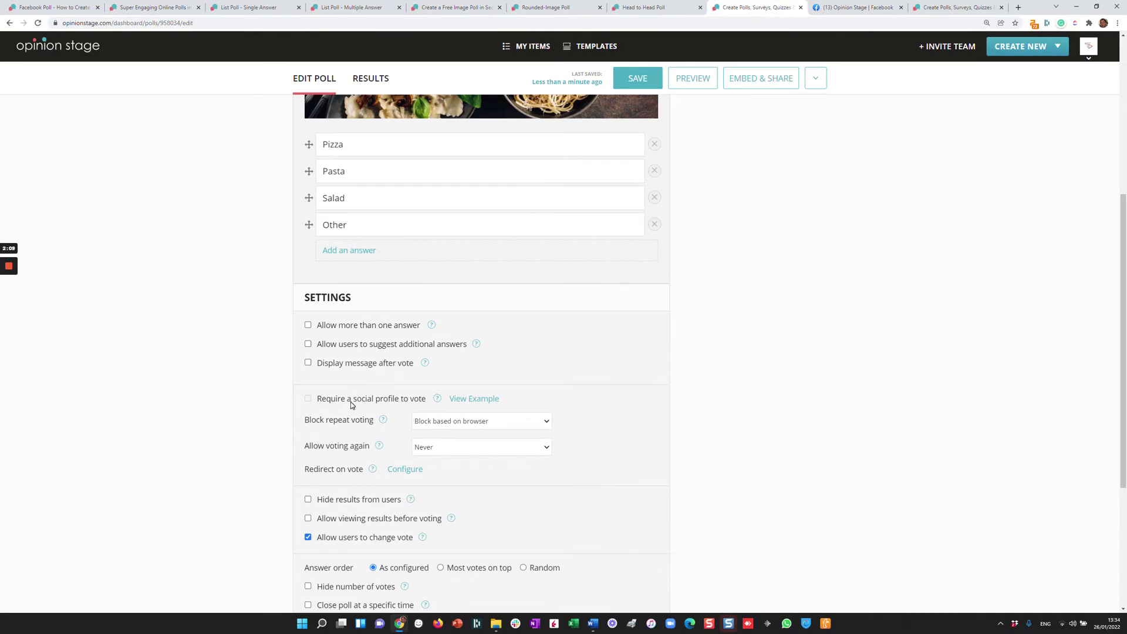
pyautogui.scroll(-2, 352, 405)
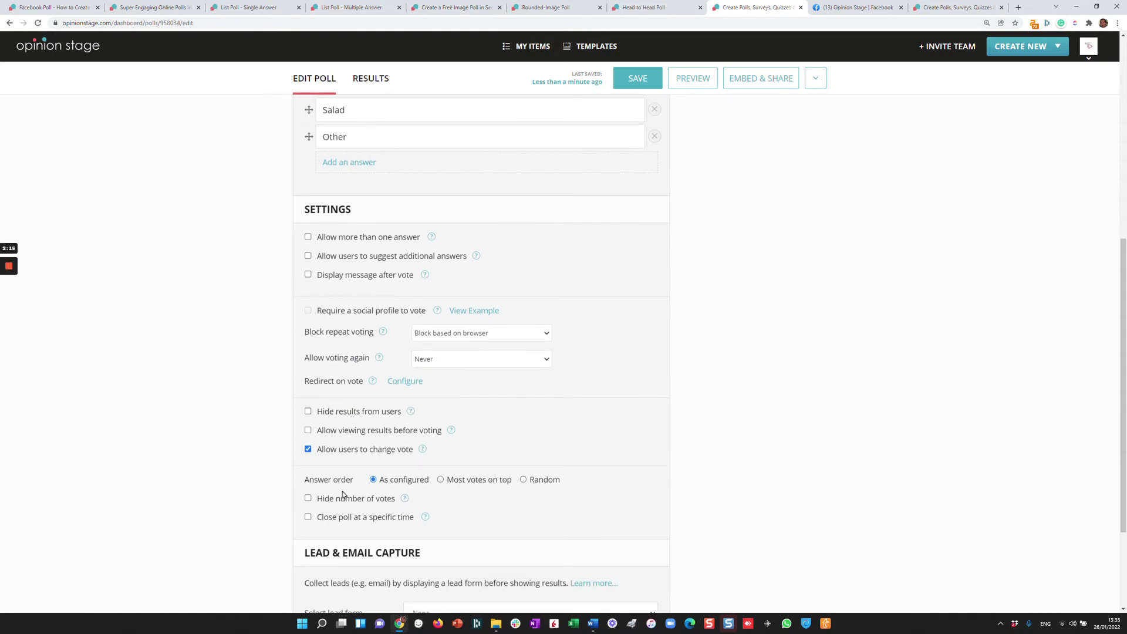
pyautogui.scroll(-3, 332, 517)
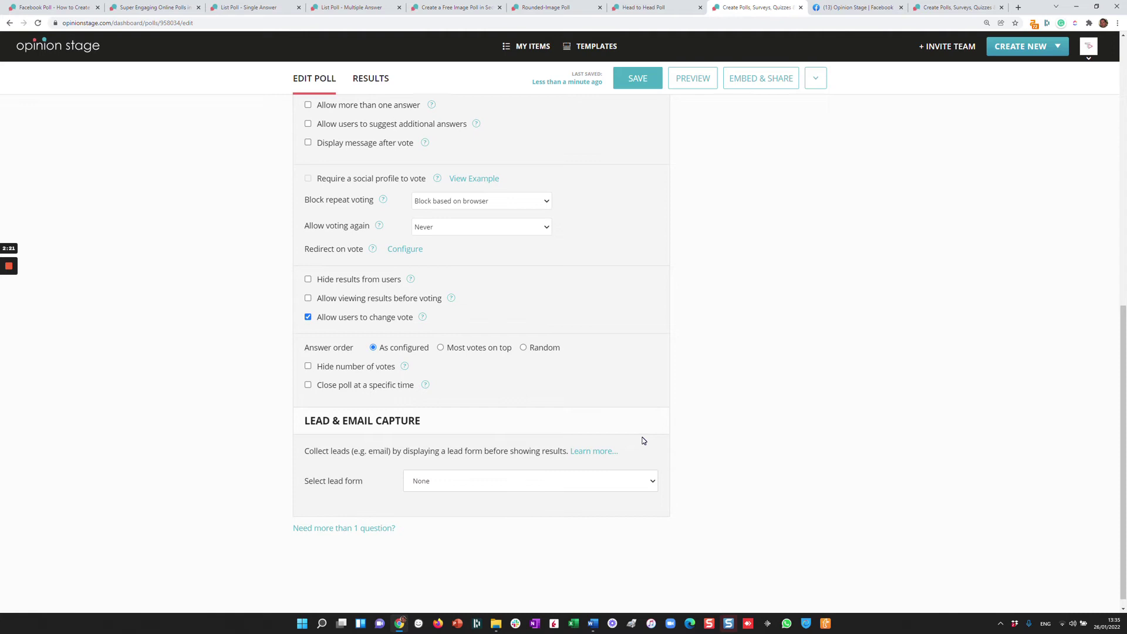
pyautogui.scroll(9, 643, 441)
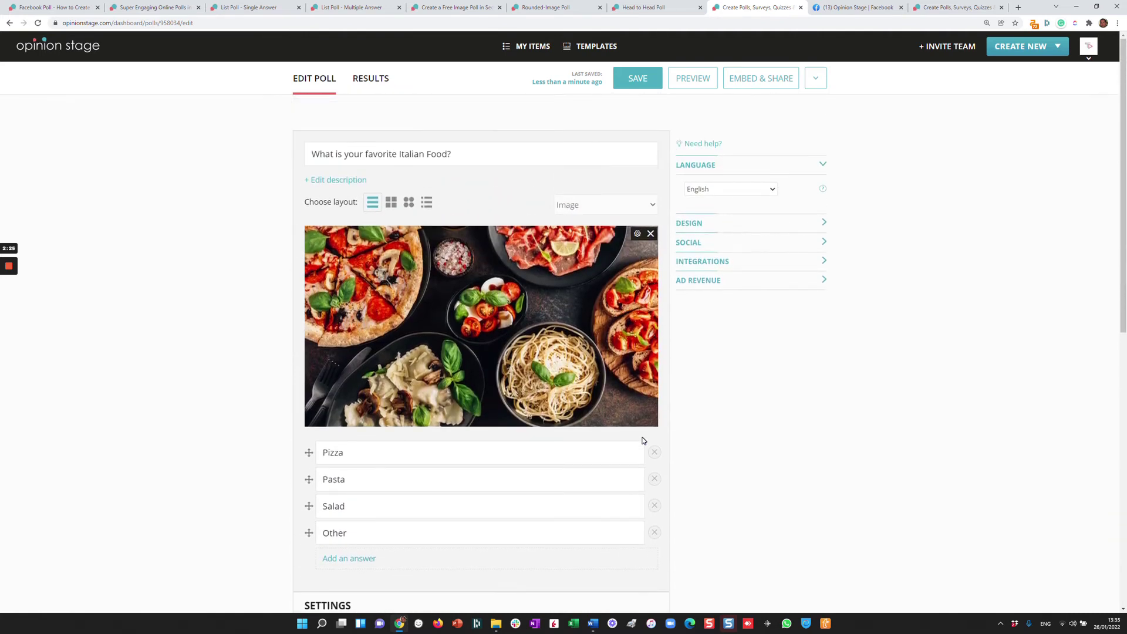
# Step: Expand the Design options, then reveal the Social settings for comments, tweets and sharing bar
pyautogui.click(713, 223)
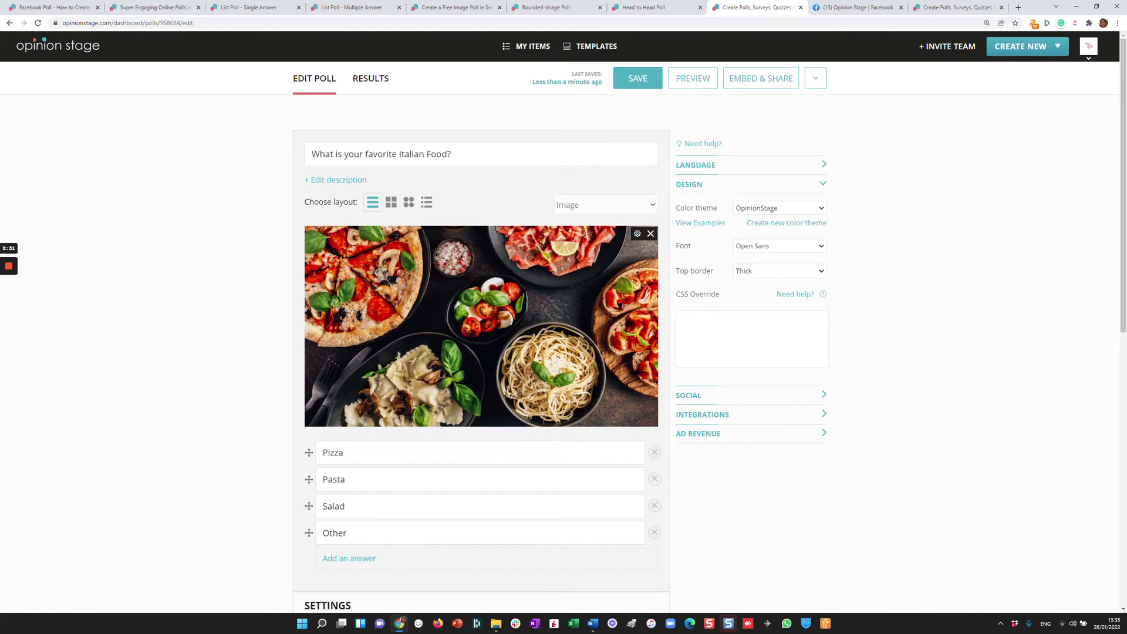
pyautogui.click(710, 324)
pyautogui.click(702, 398)
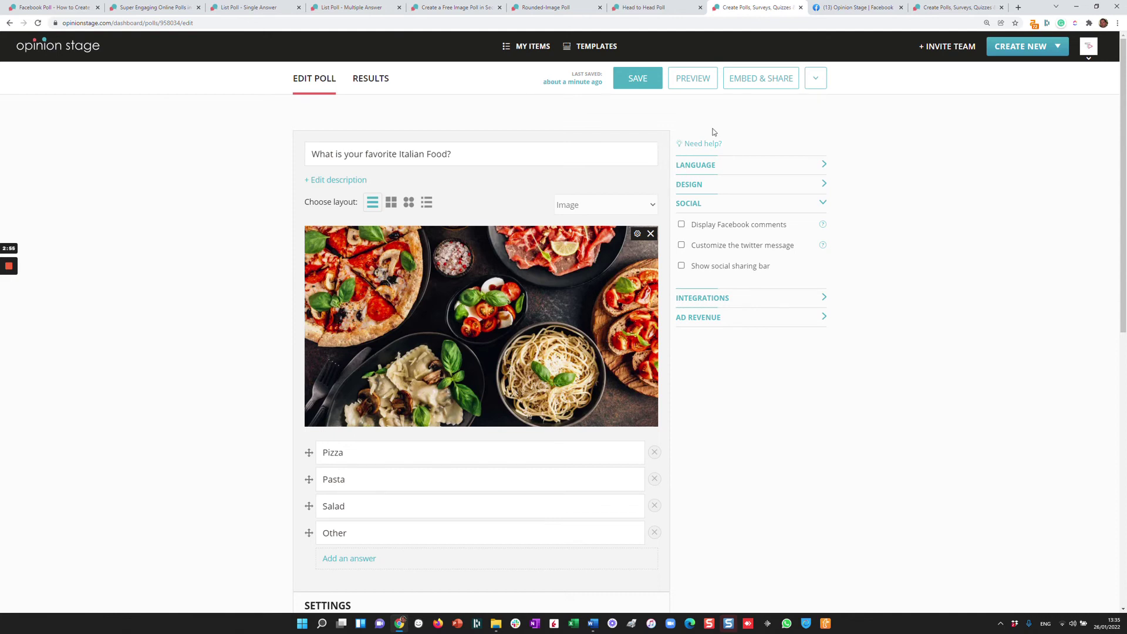
# Step: Share the poll's direct link to Facebook in a maximized share window
pyautogui.click(764, 85)
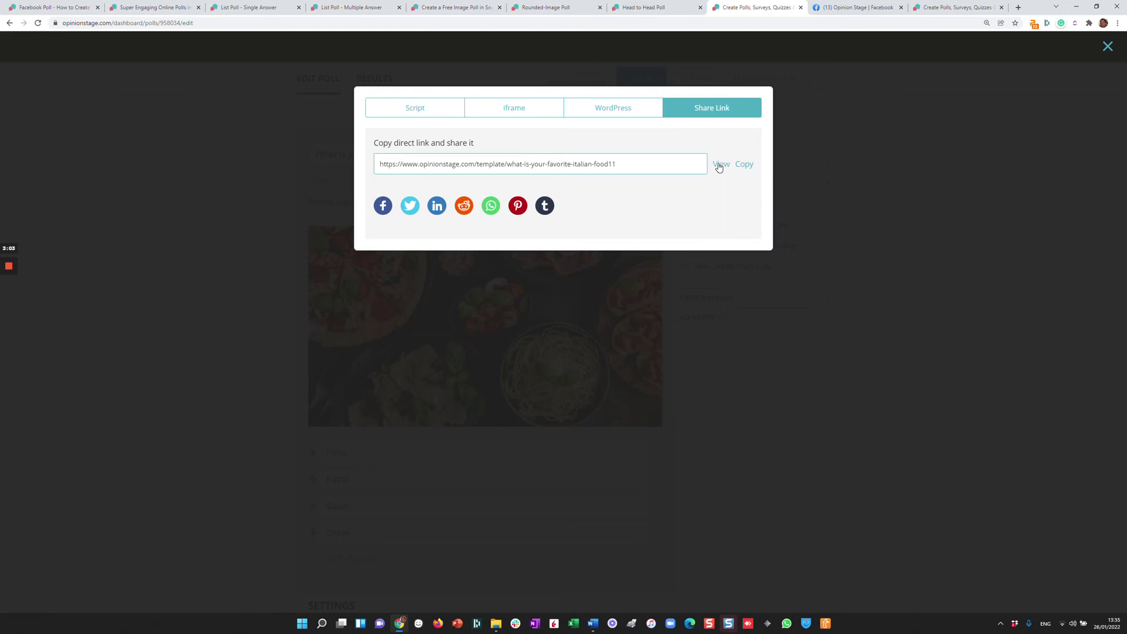
pyautogui.click(383, 206)
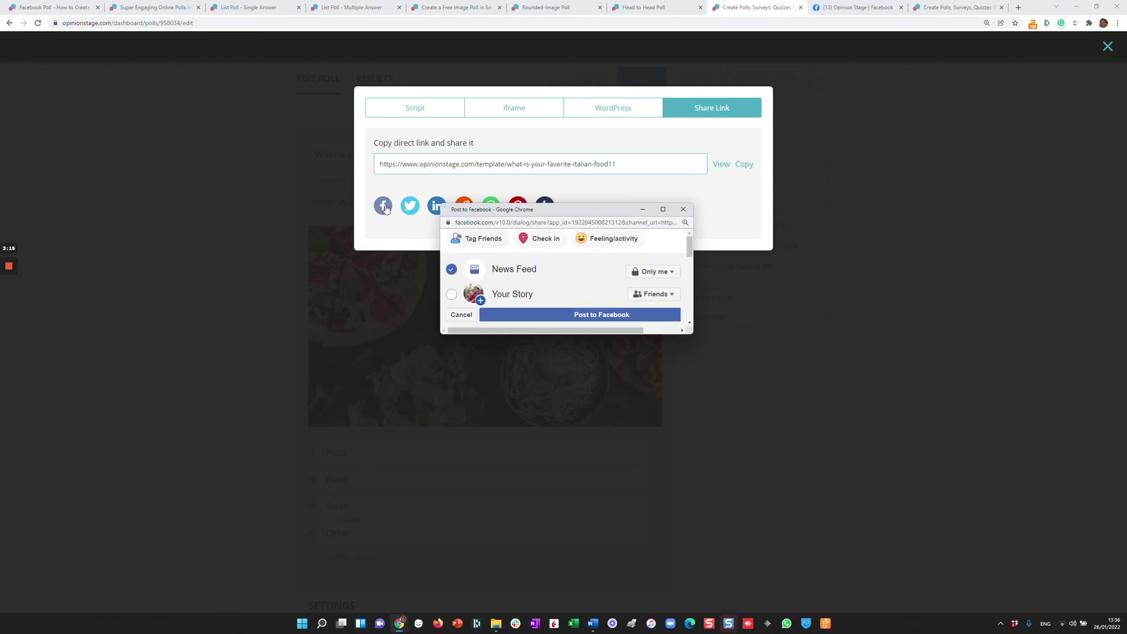
pyautogui.click(661, 210)
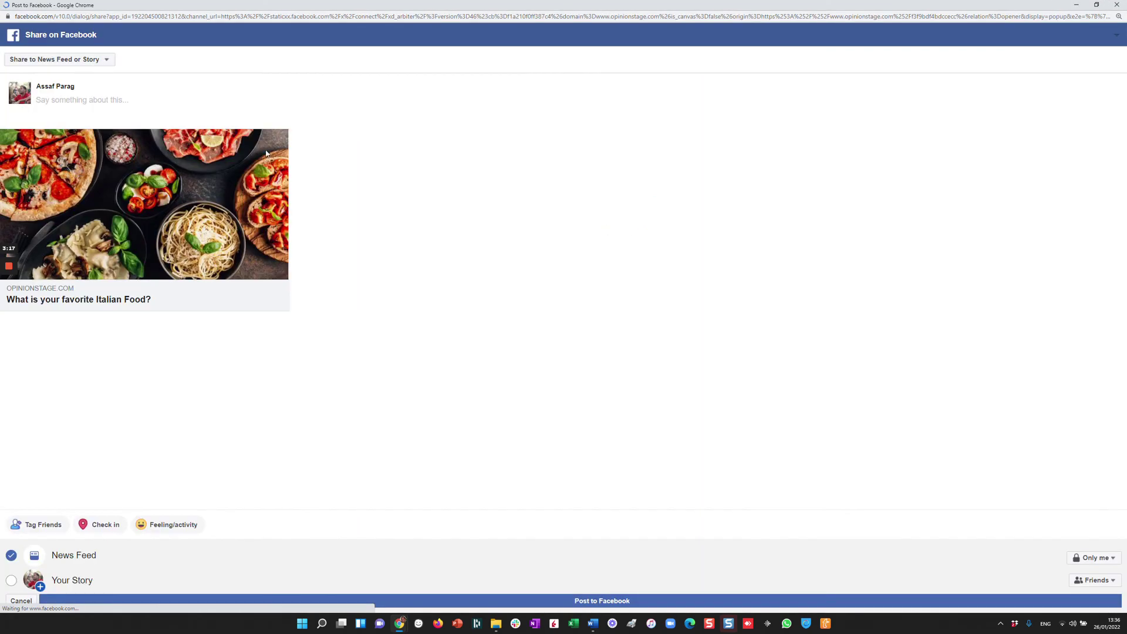
# Step: Post the poll share on the managed Opinion Stage page instead of the News Feed
pyautogui.click(90, 61)
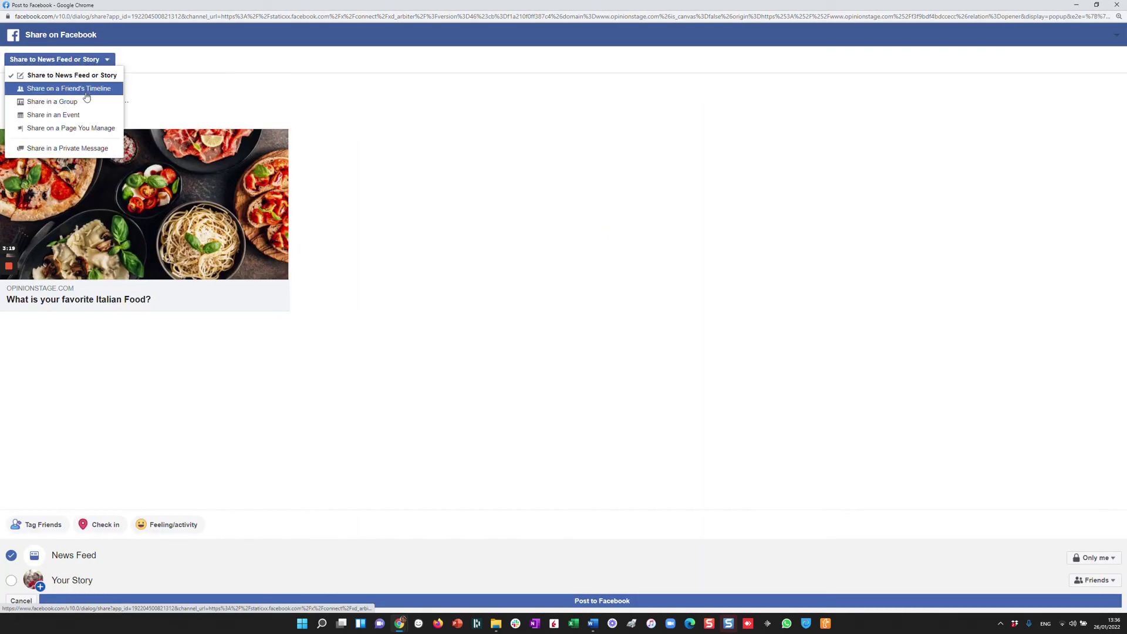
pyautogui.click(77, 128)
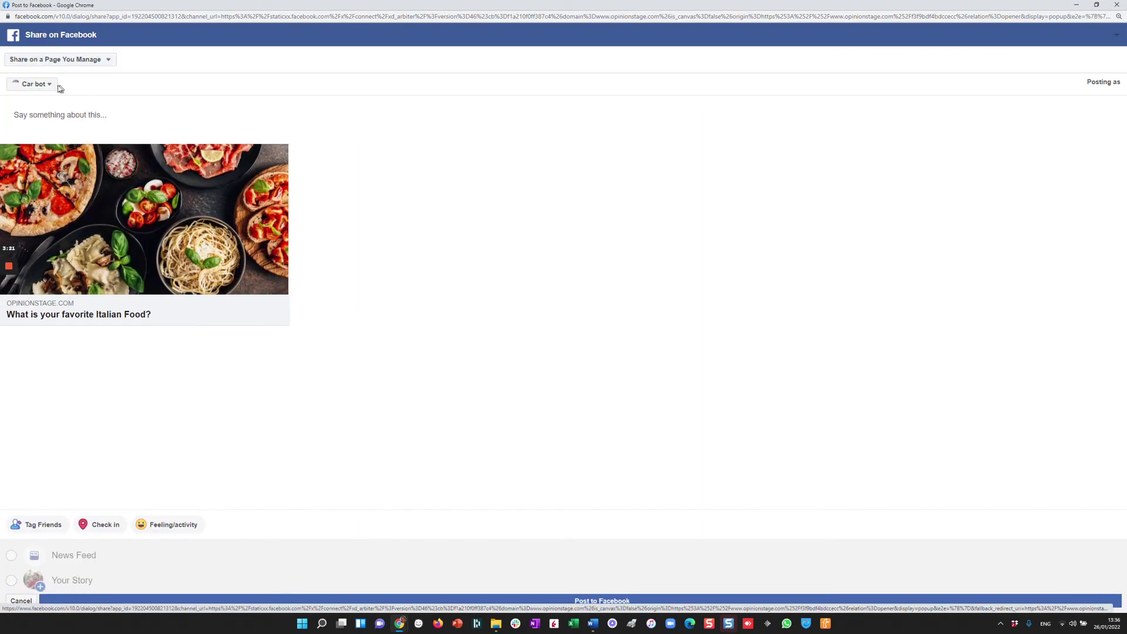
pyautogui.click(43, 84)
pyautogui.scroll(-1, 55, 147)
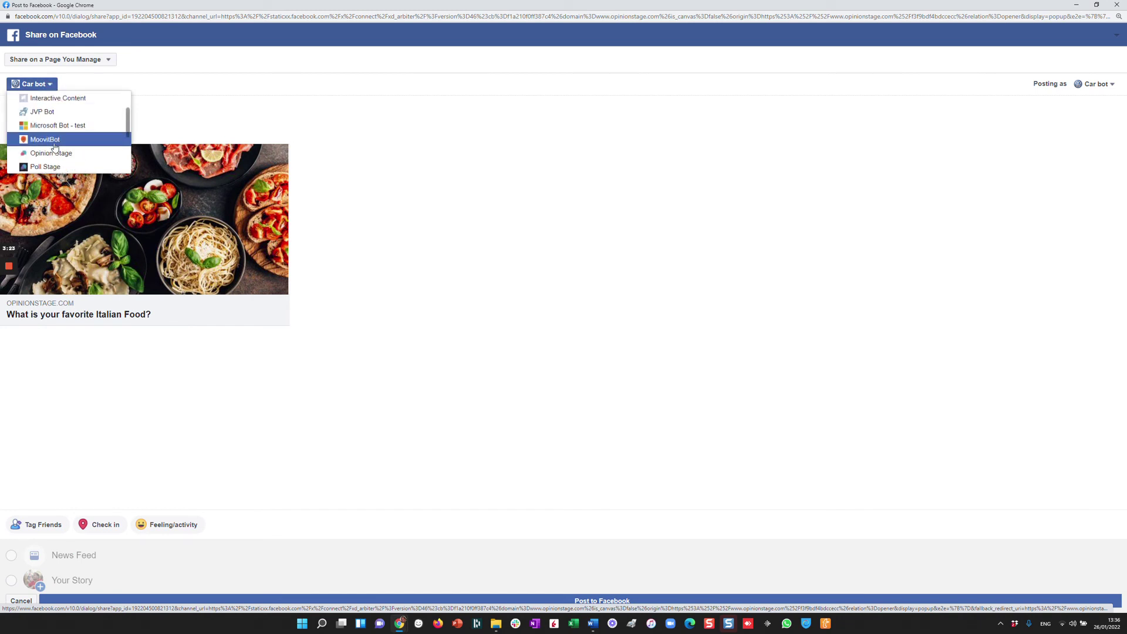
pyautogui.click(53, 153)
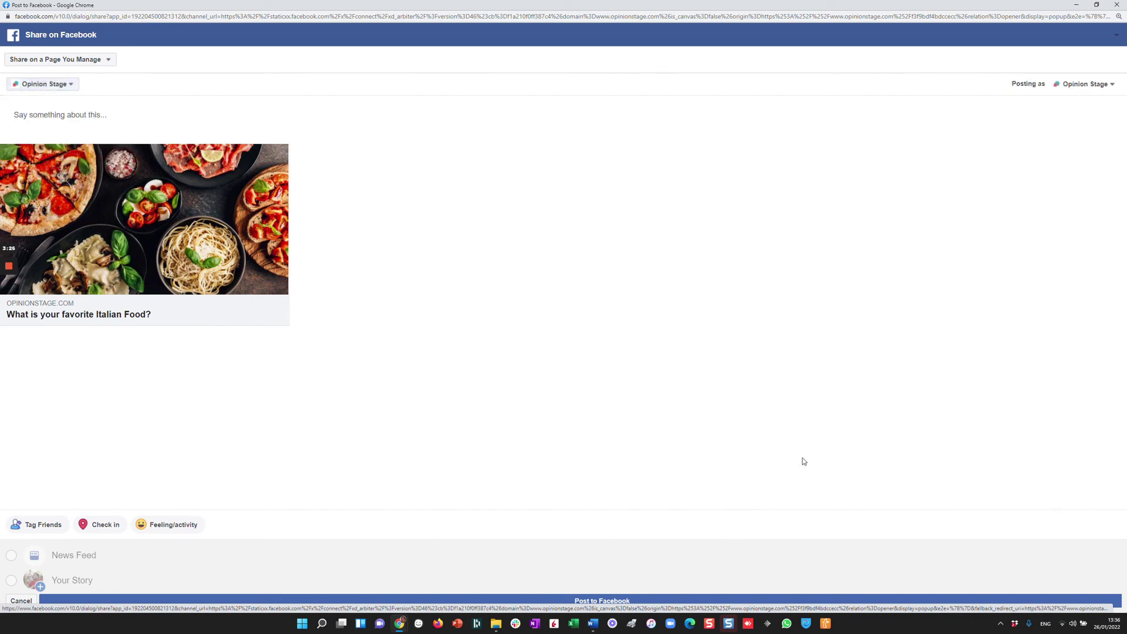
pyautogui.click(1096, 5)
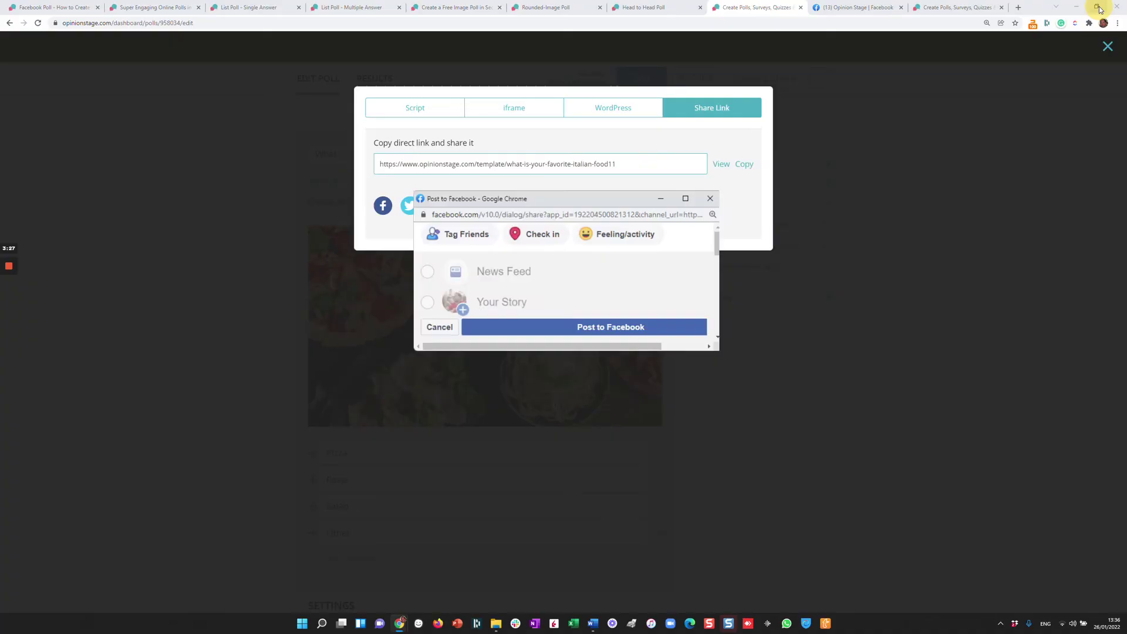
pyautogui.click(623, 315)
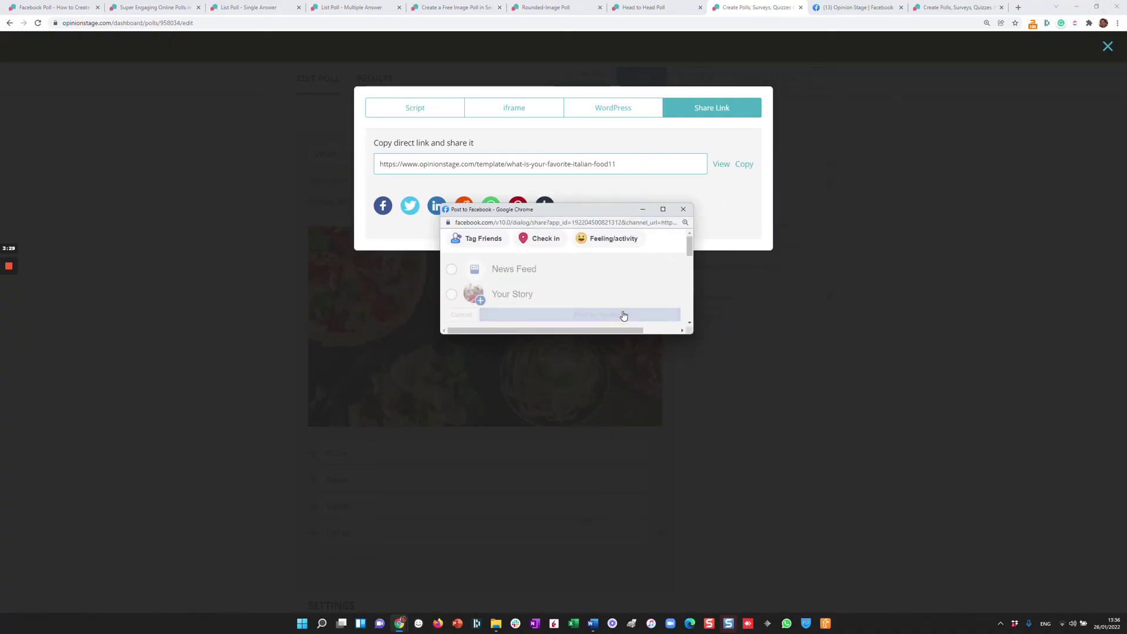
# Step: Reload the Opinion Stage Facebook page to confirm the post, then return to poll results
pyautogui.click(848, 8)
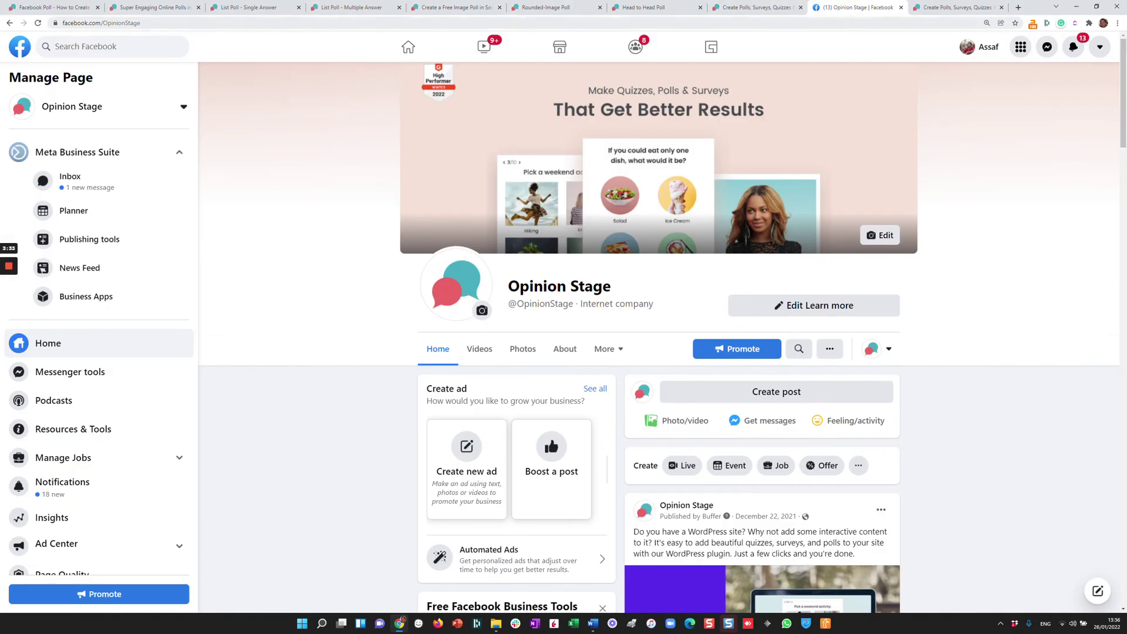
pyautogui.click(223, 23)
pyautogui.press('Return')
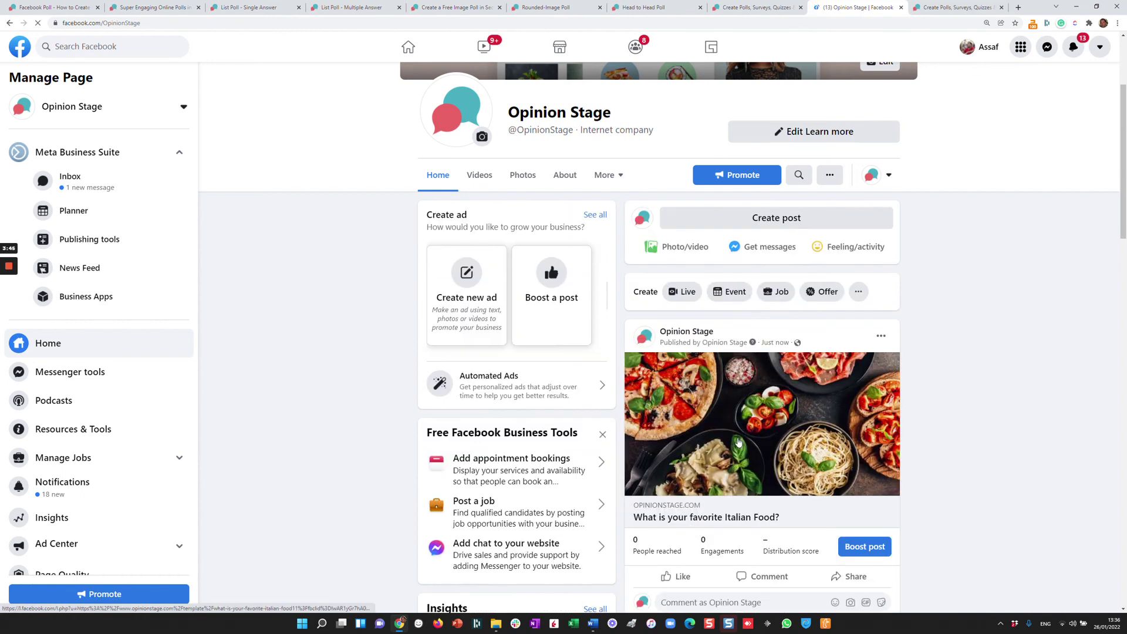
pyautogui.click(936, 6)
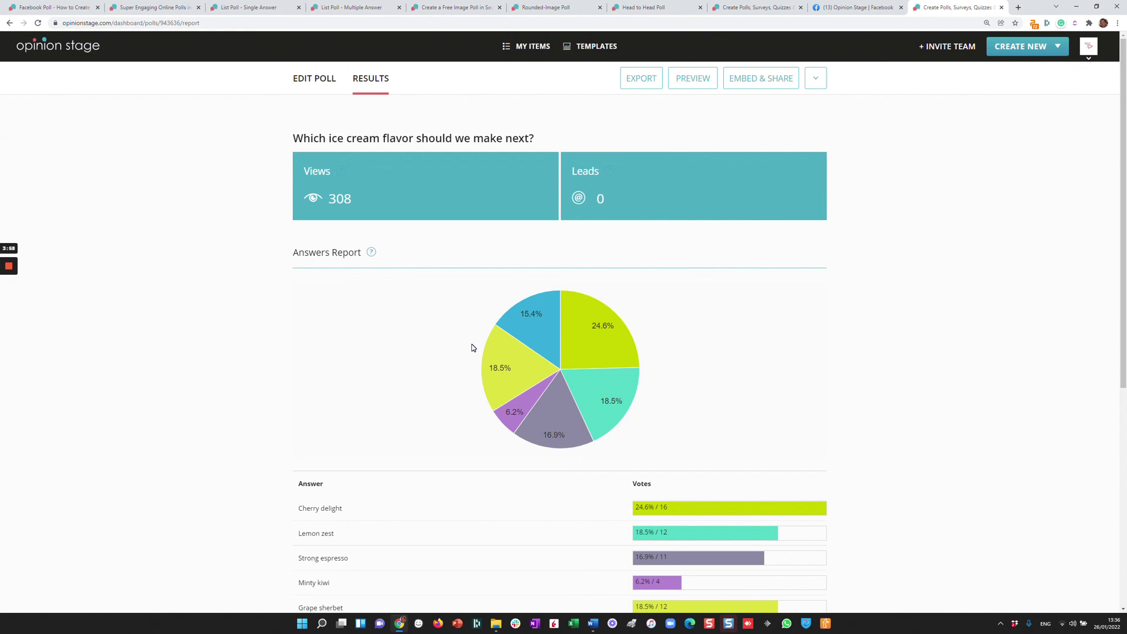
# Step: Switch back to the 'Facebook Poll - How to Create' guide in the first browser tab
pyautogui.click(62, 6)
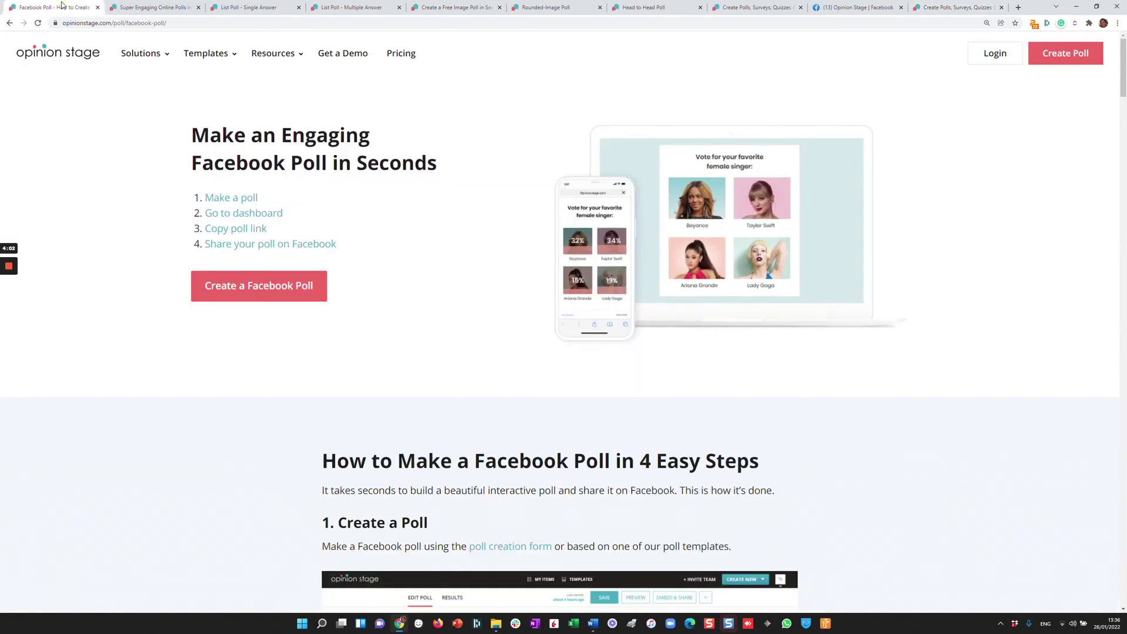